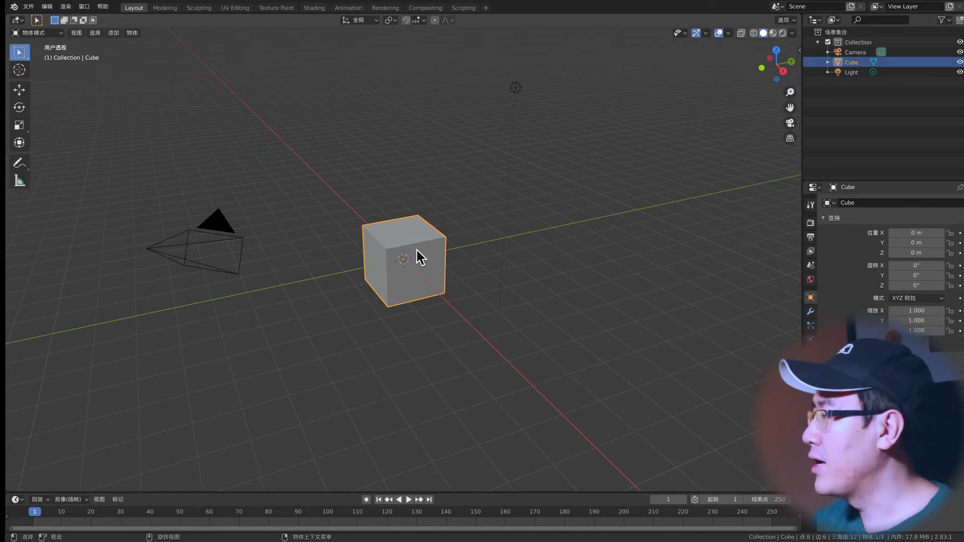
- Delete the default cube from the scene
key(x)
click(429, 259)
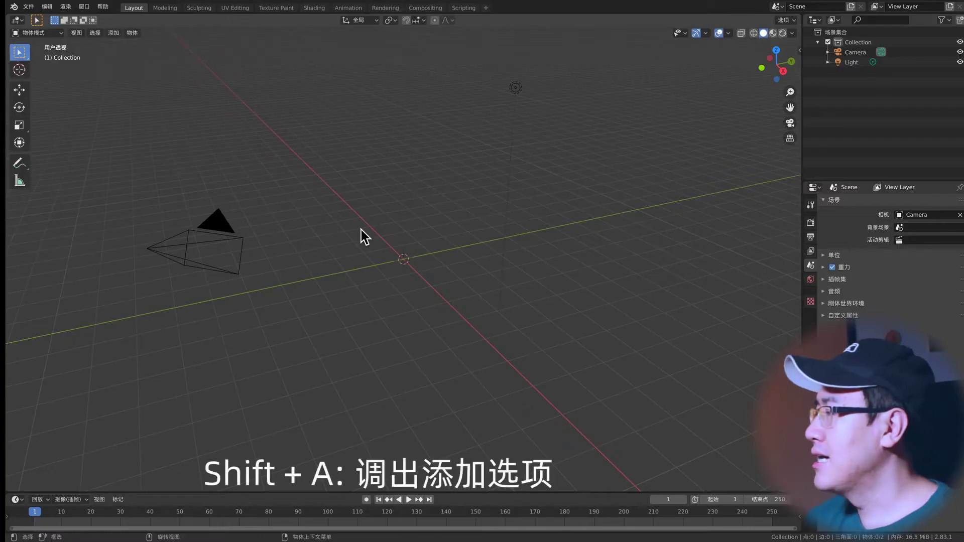
key(shift+a)
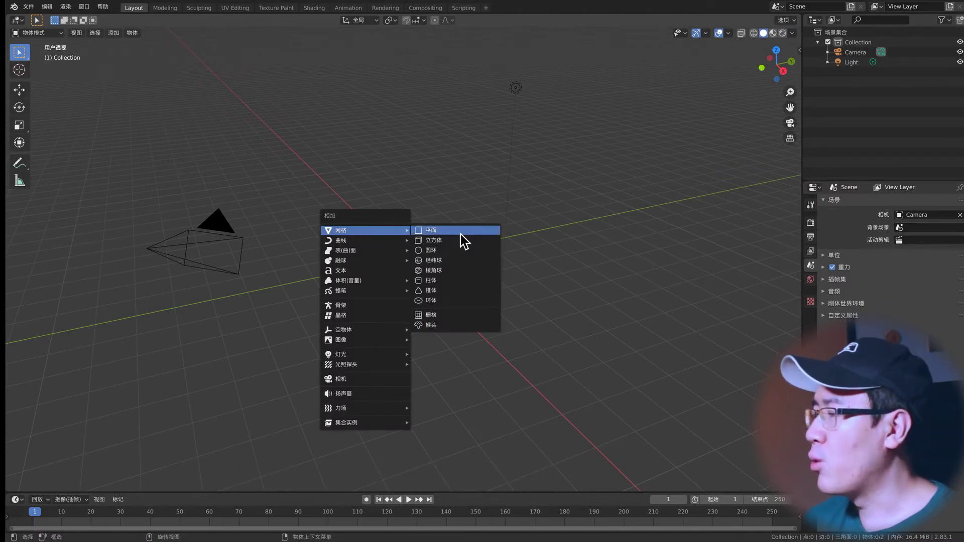
click(455, 300)
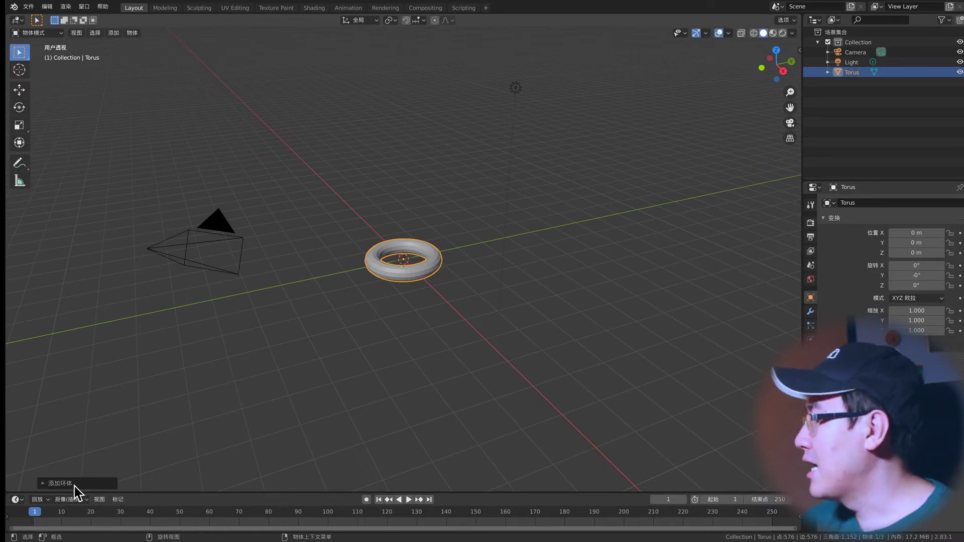
click(43, 483)
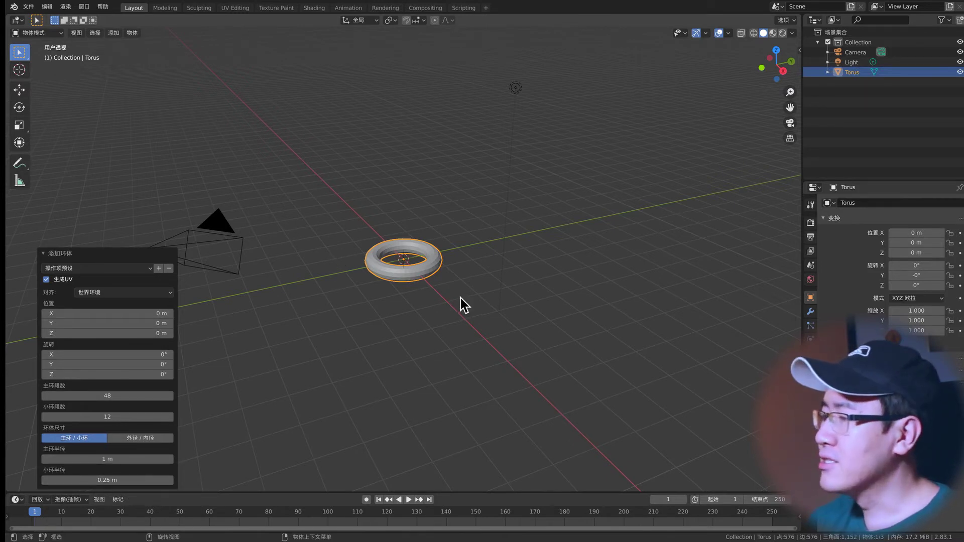
click(517, 260)
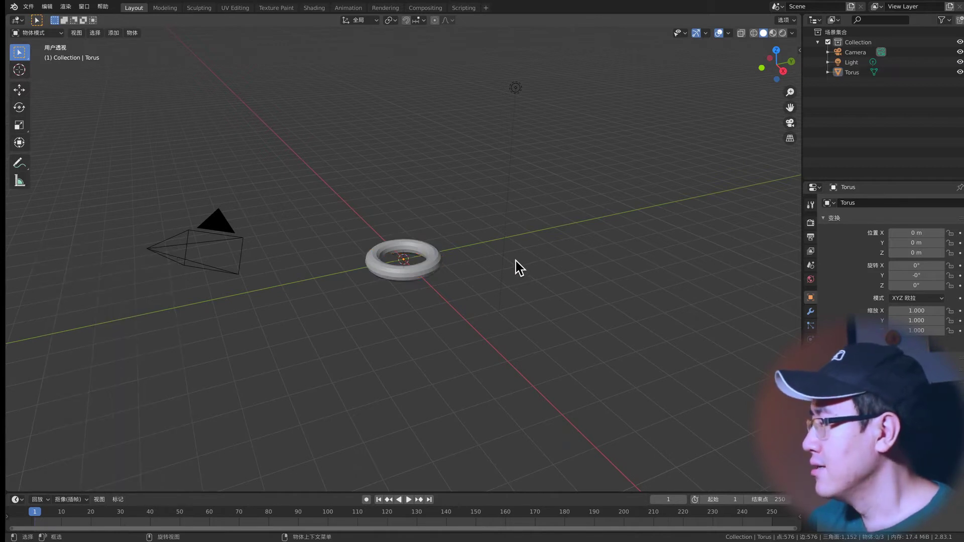
click(398, 269)
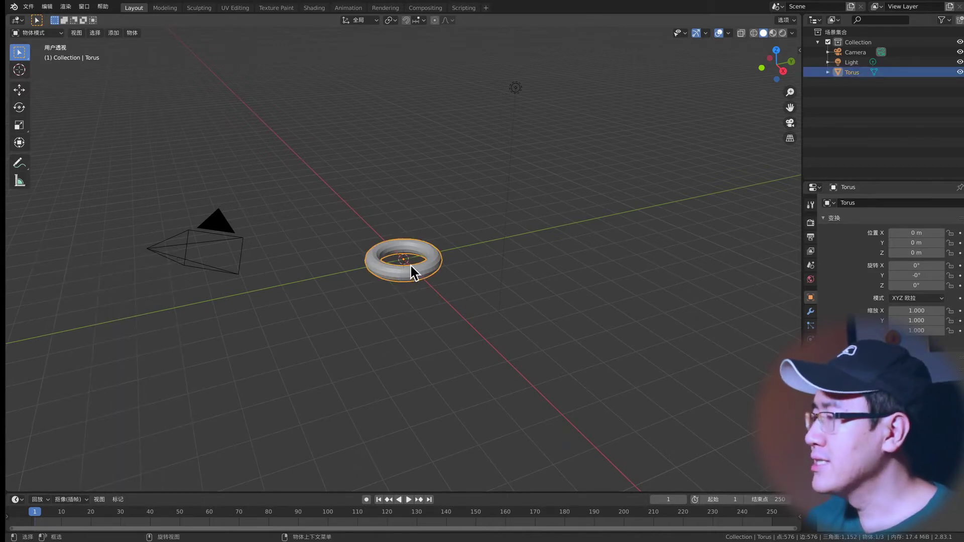
key(x)
- Replace the old torus with a new default torus at the origin and reopen its Add Torus settings
click(441, 270)
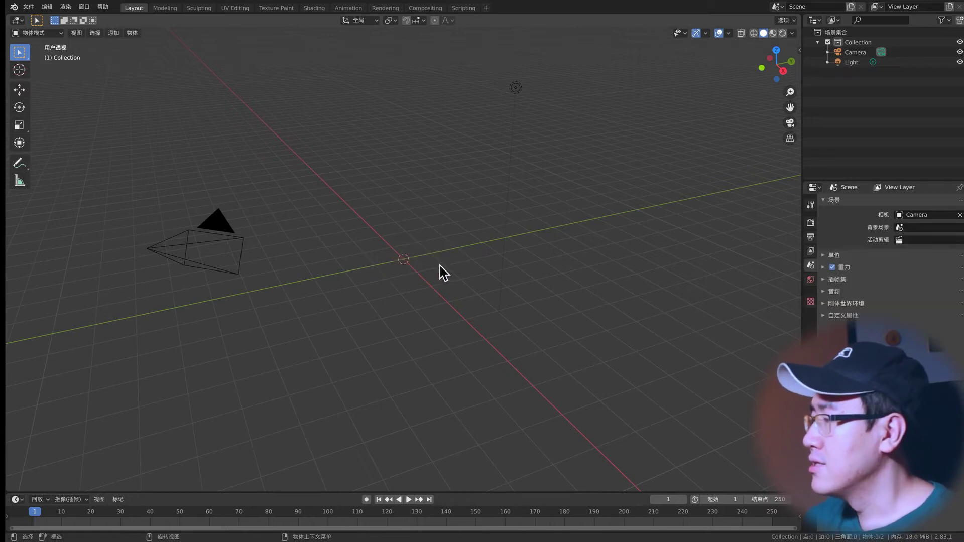
key(shift+a)
click(536, 333)
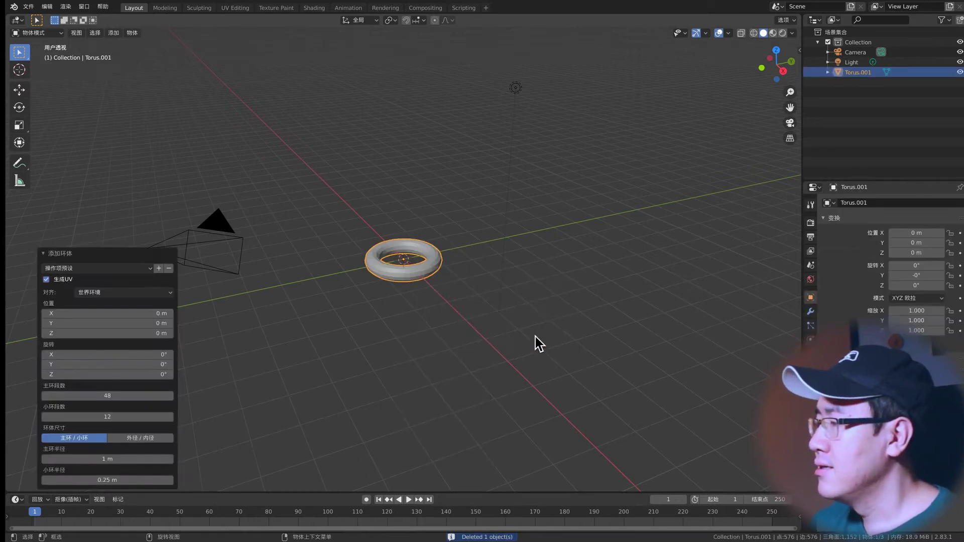
click(543, 291)
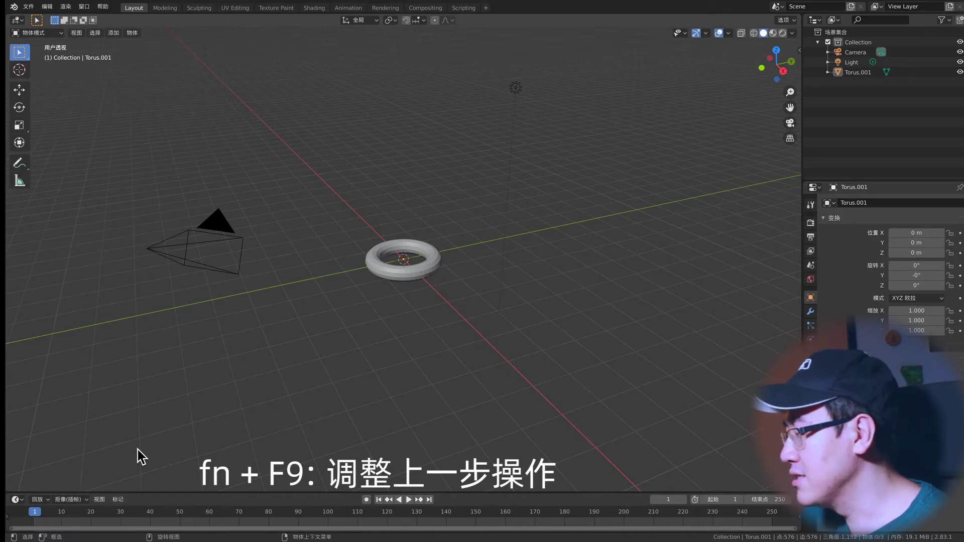
key(F9)
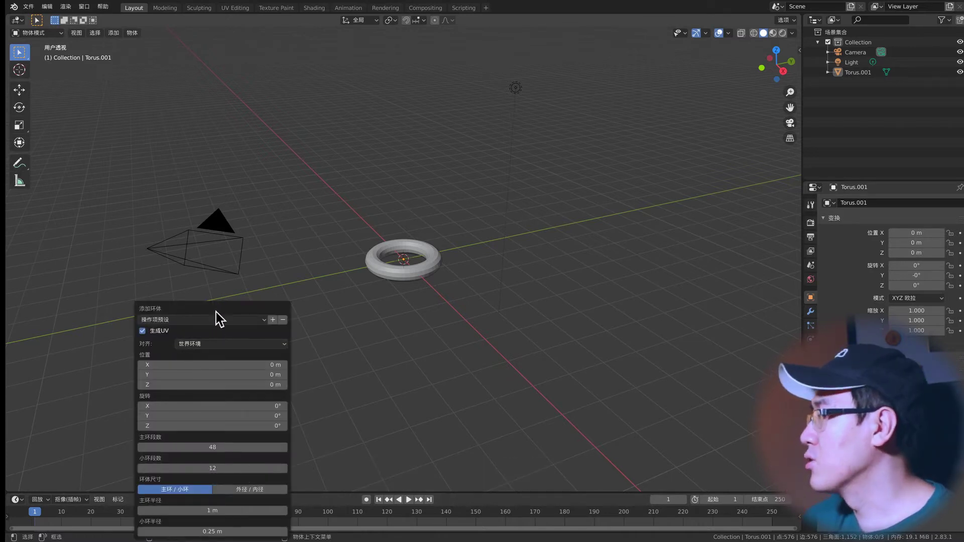
click(216, 312)
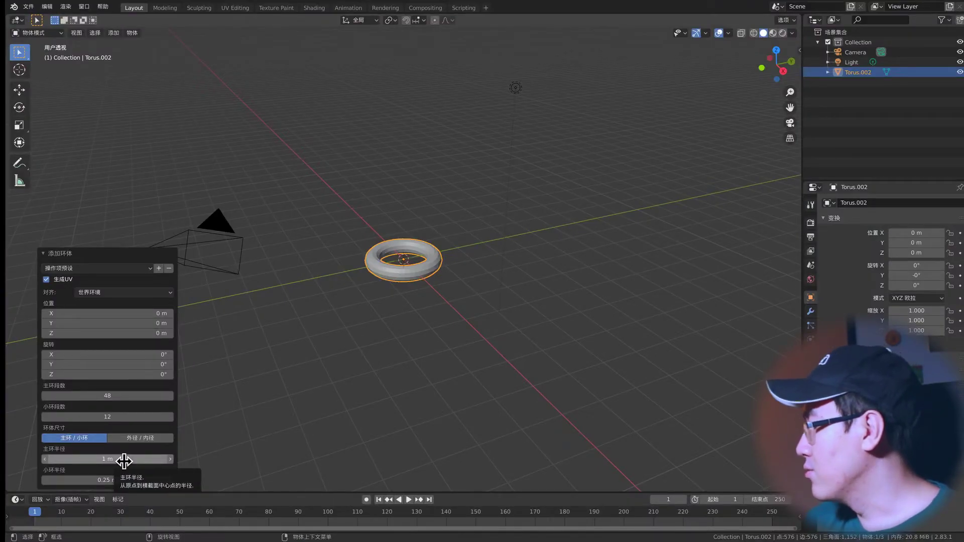
- Set the torus Major Radius to 0.05 m and Minor Radius to 0.028 m
click(124, 461)
text(0)
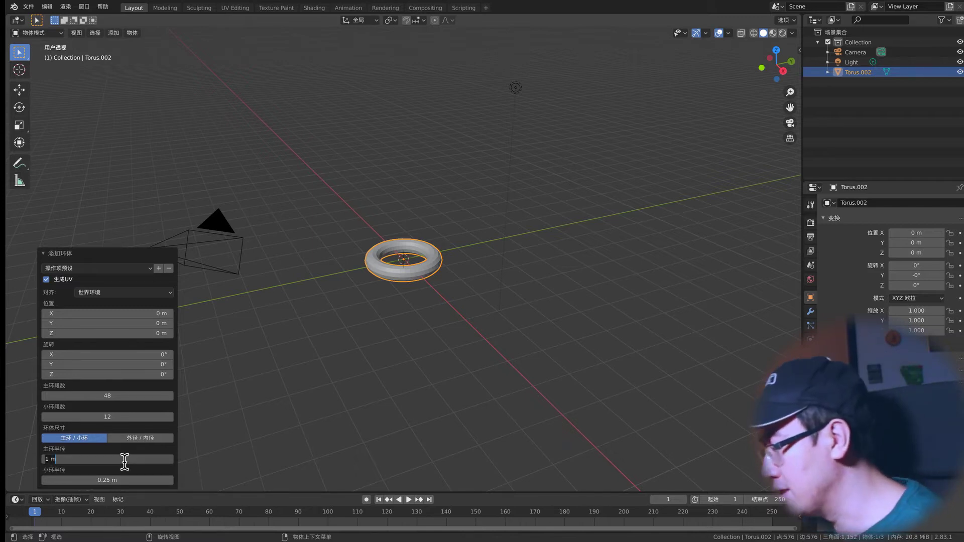
text(.05)
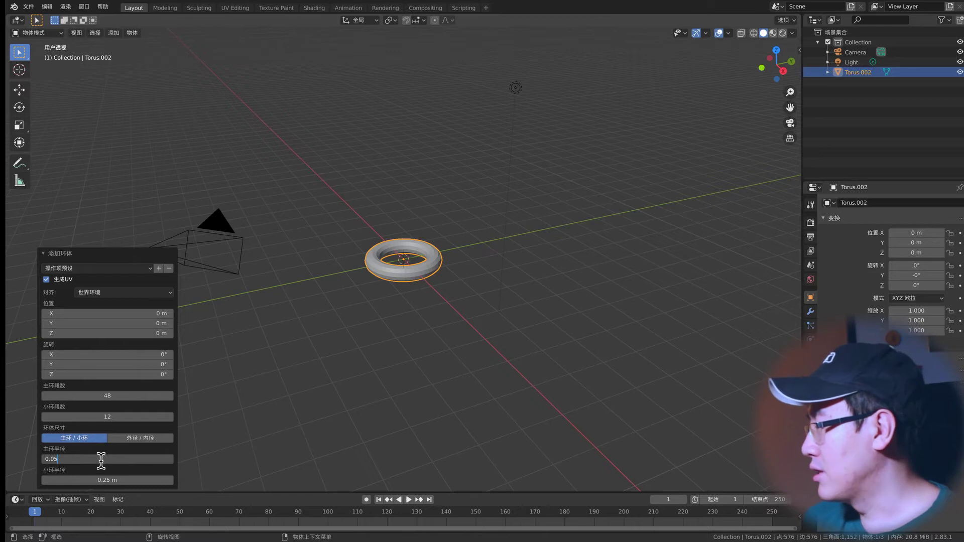
key(Return)
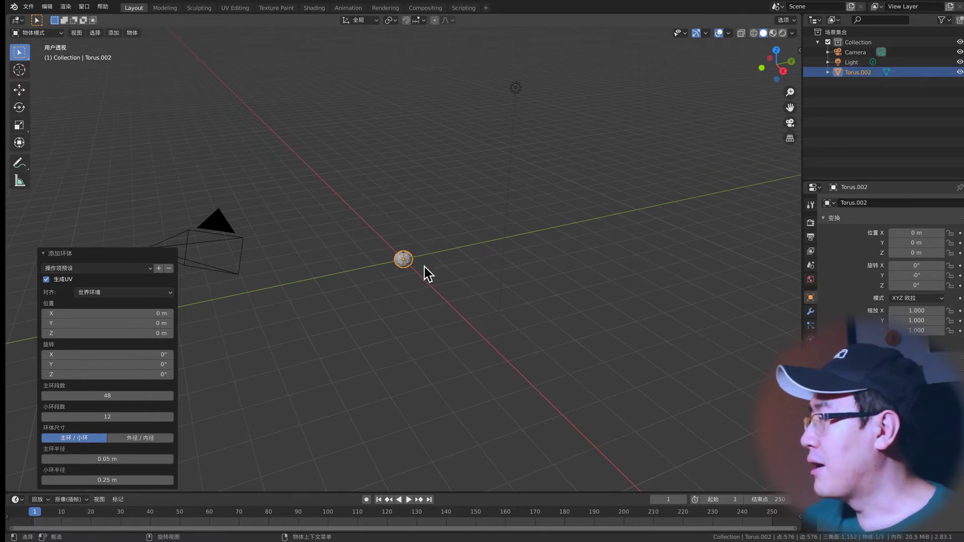
scroll(414, 275, up, 4)
scroll(414, 275, up, 6)
scroll(414, 273, up, 1)
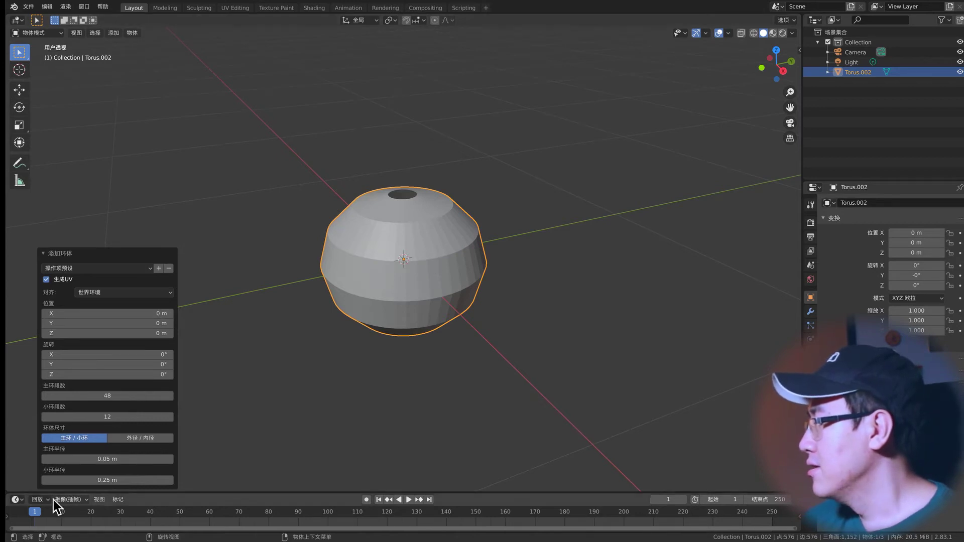
click(105, 481)
text(0)
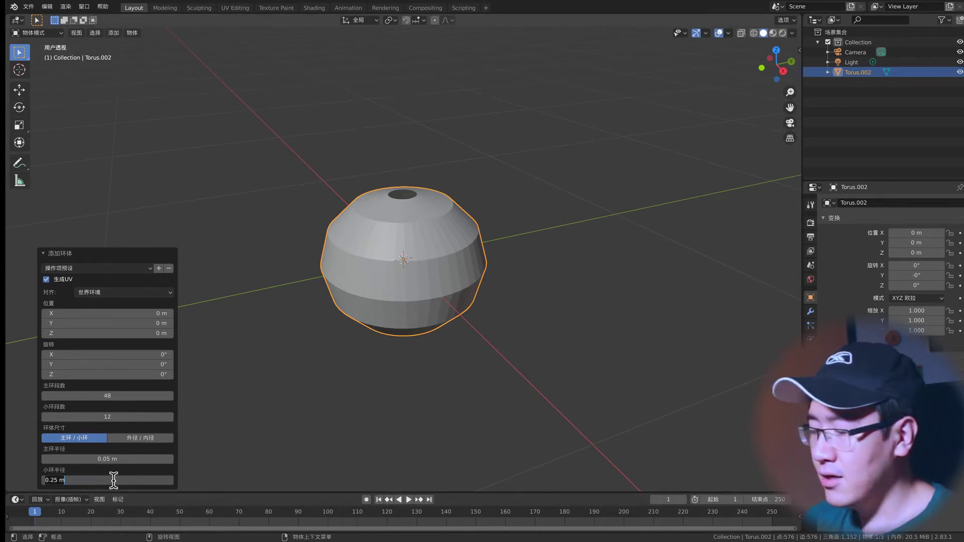
text(.028)
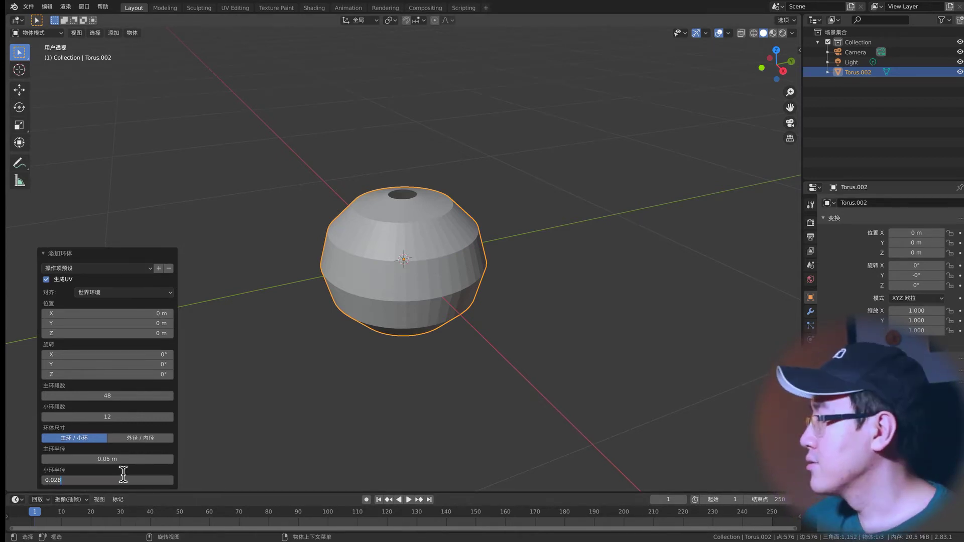
key(Return)
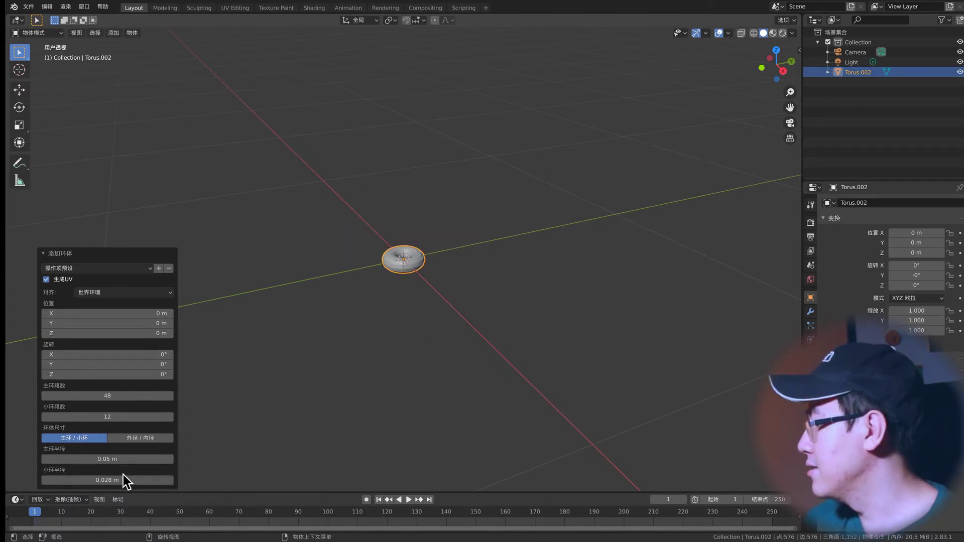
scroll(418, 260, up, 8)
- Reduce the torus major segments from 48 to 28, keeping 12 minor segments
mouse_move(402, 219)
middle_down()
mouse_move(398, 254)
mouse_move(359, 234)
mouse_move(419, 212)
mouse_move(441, 239)
mouse_move(409, 284)
middle_up()
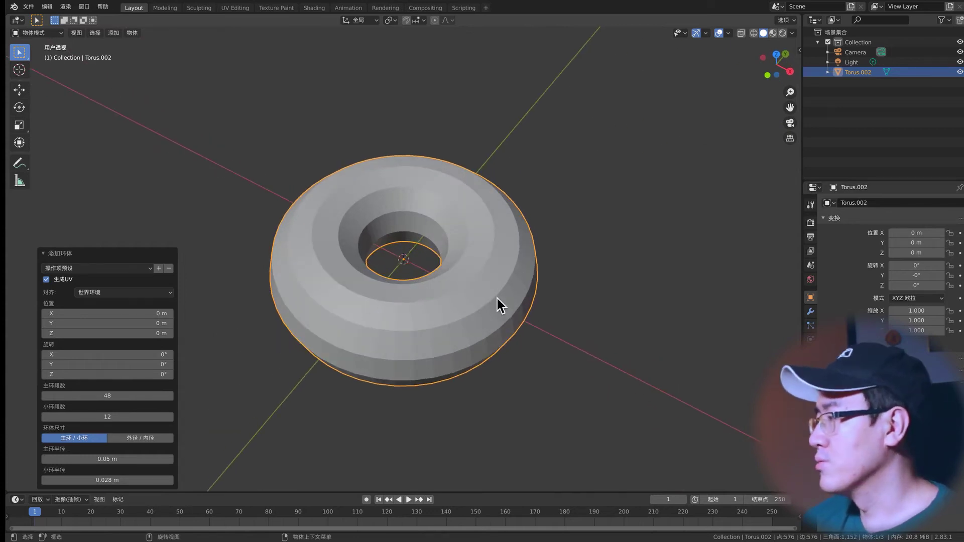
middle_drag(413, 379, 405, 373)
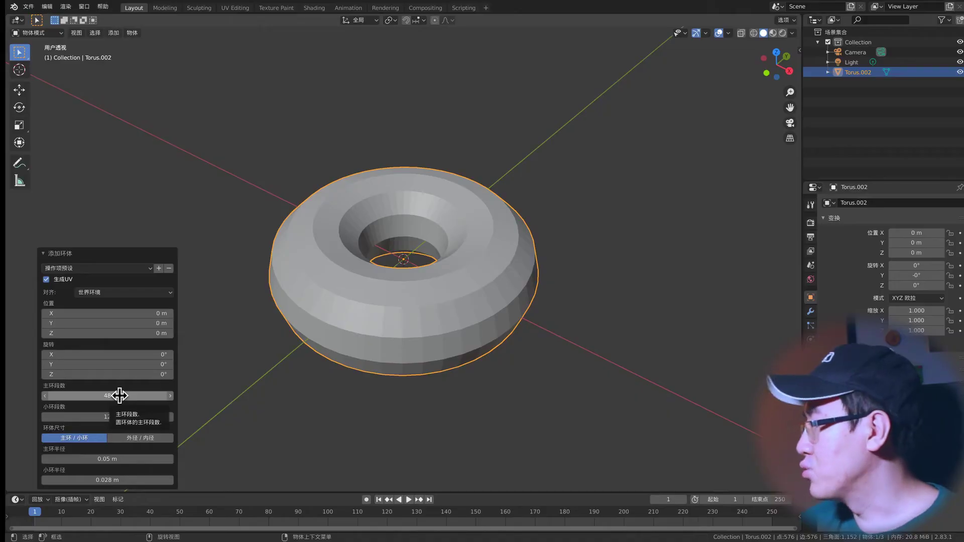
drag(120, 396, 100, 396)
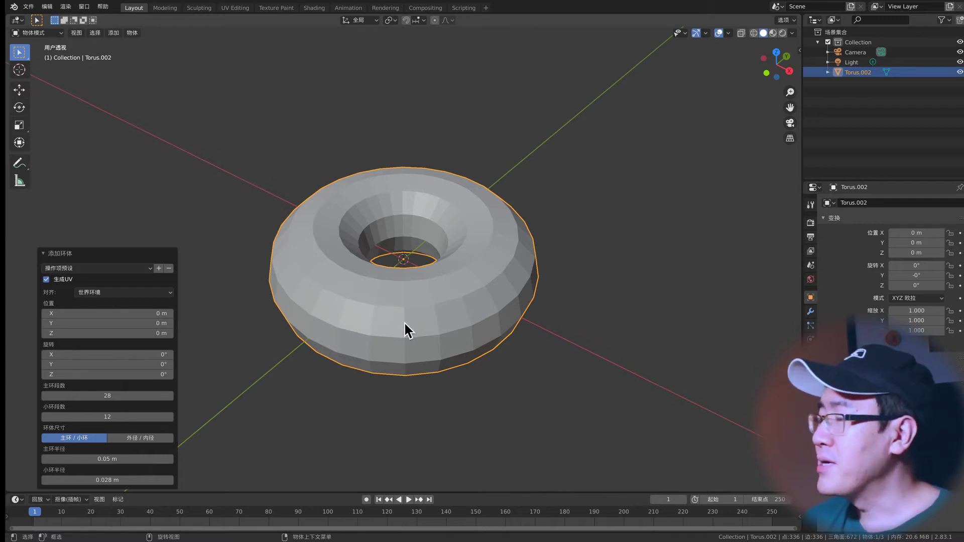
scroll(429, 309, up, 1)
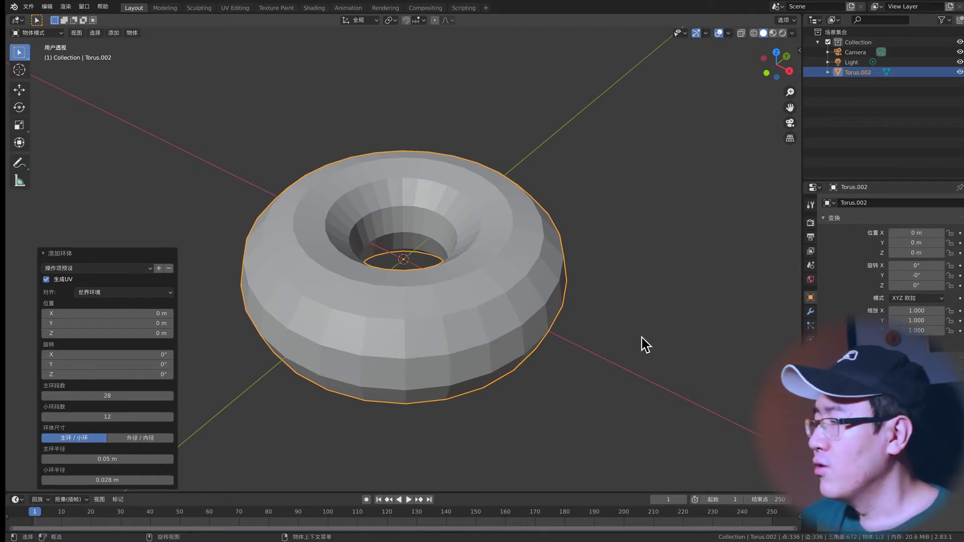
click(661, 242)
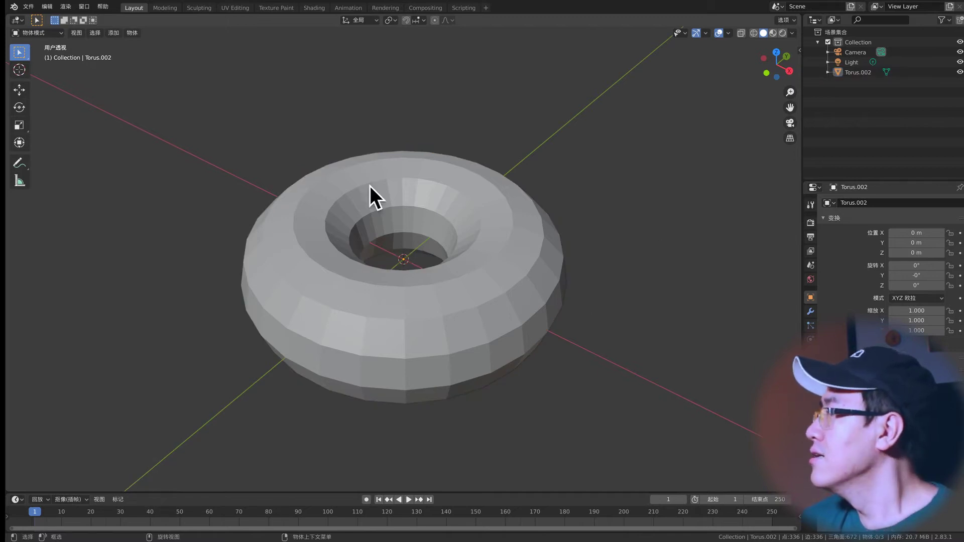
- Save the project as 2.blend
key(ctrl+s)
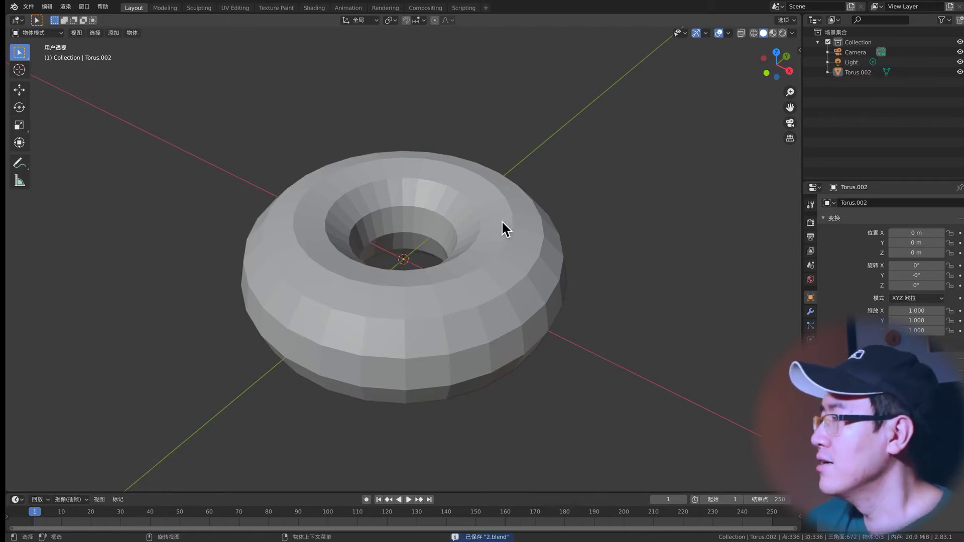
middle_drag(502, 221, 499, 245)
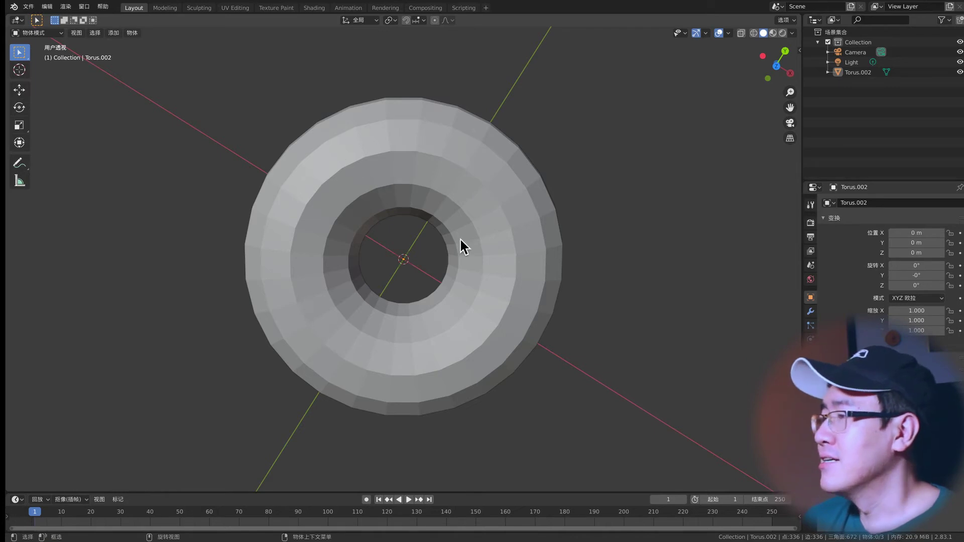
mouse_move(461, 239)
middle_down()
mouse_move(452, 159)
mouse_move(481, 266)
middle_up()
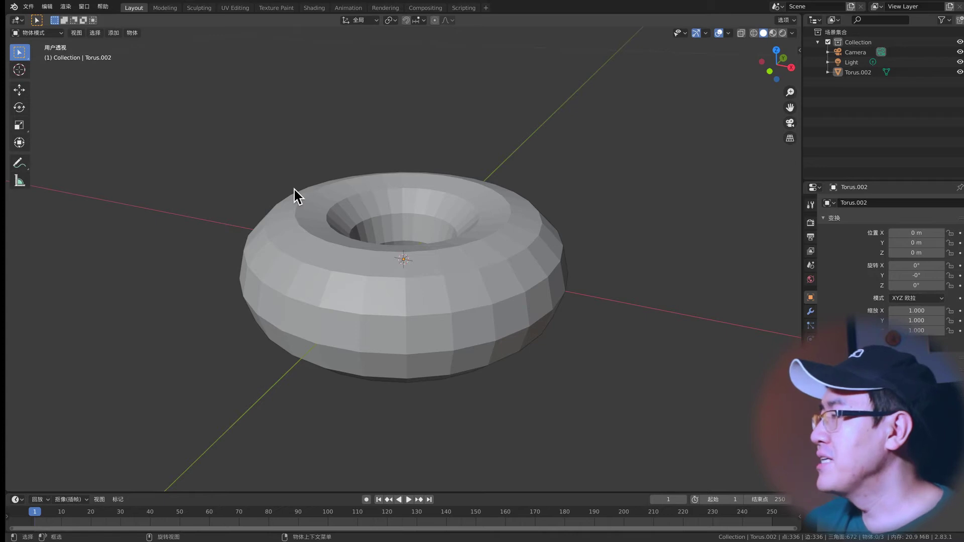
- Select the torus and open the interaction mode dropdown
click(61, 32)
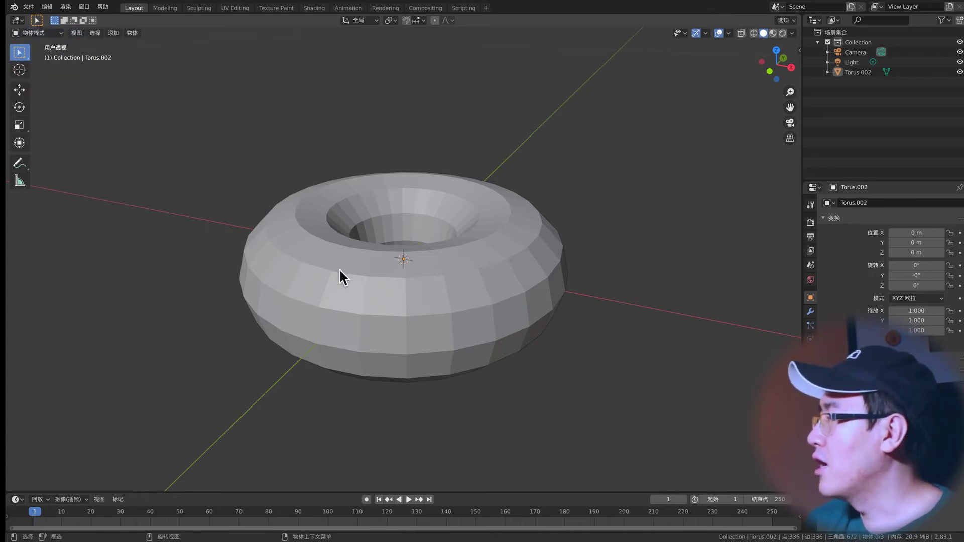
click(340, 274)
click(60, 31)
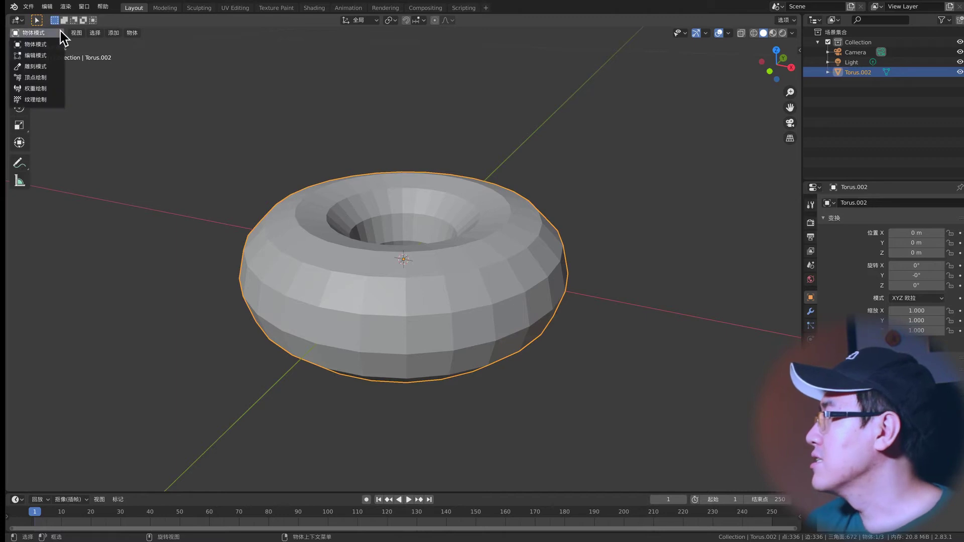
- Switch the torus into Edit Mode, toggling in and out with Tab
click(41, 53)
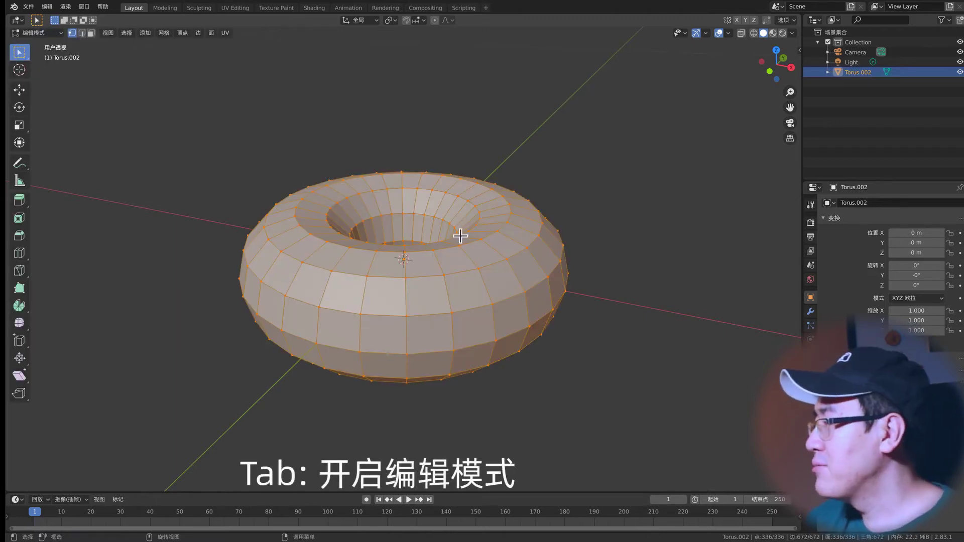
key(Tab)
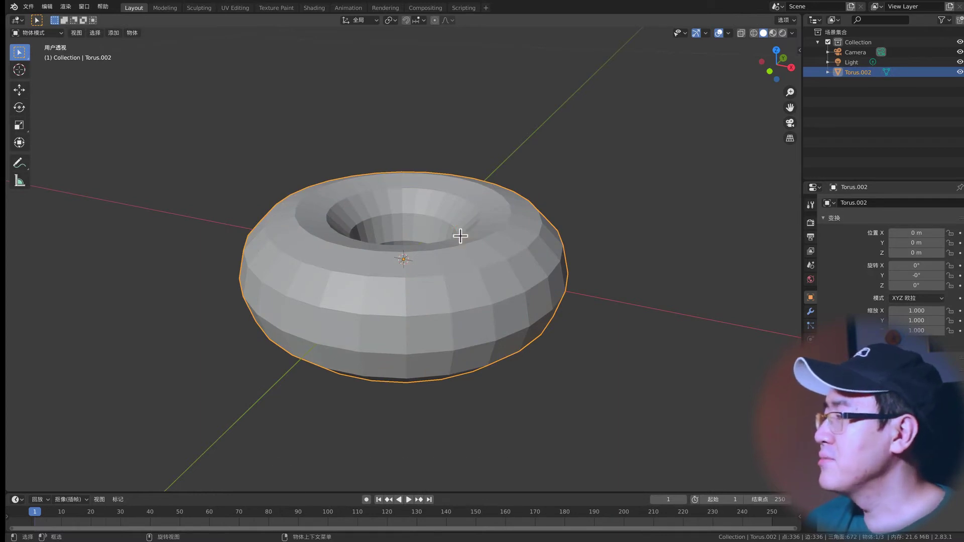
key(Tab)
key(Tab)
key(Tab)
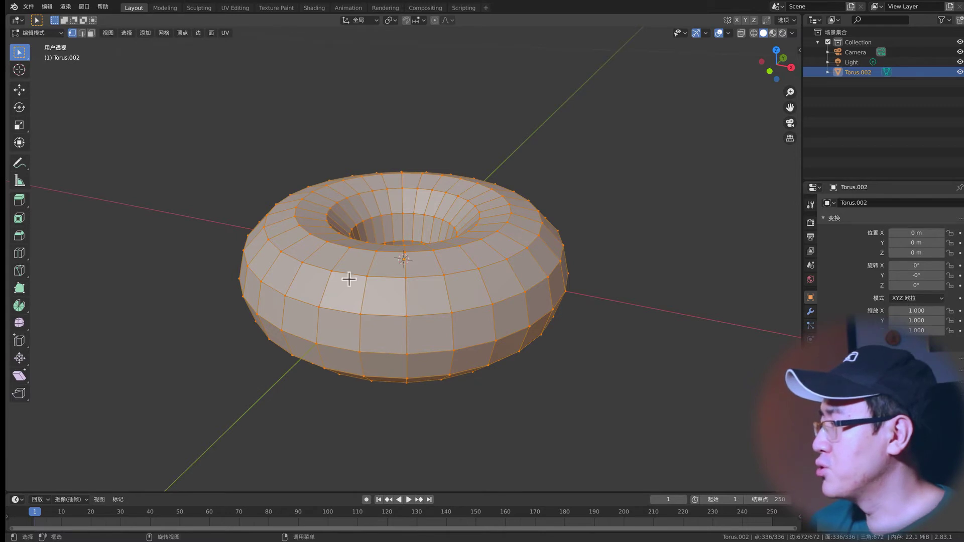
key(Tab)
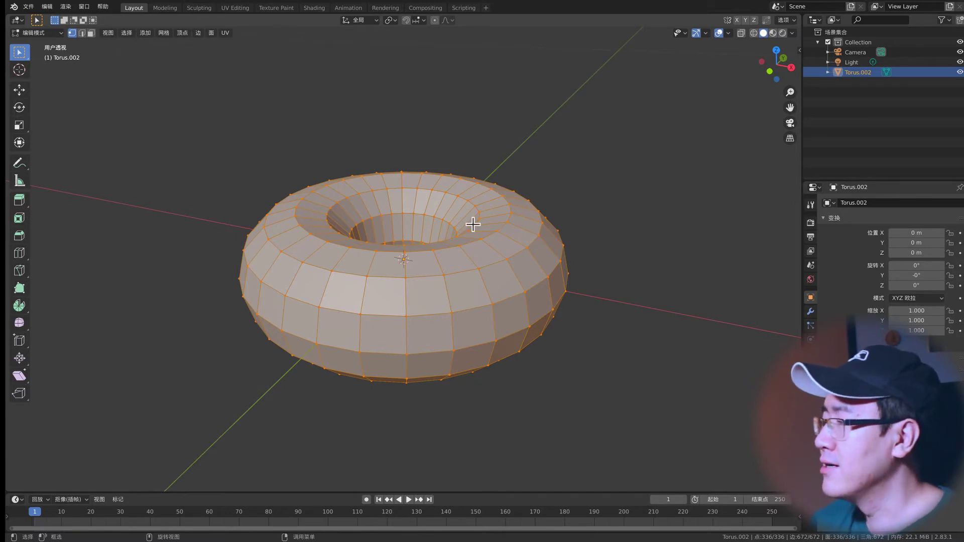
key(Tab)
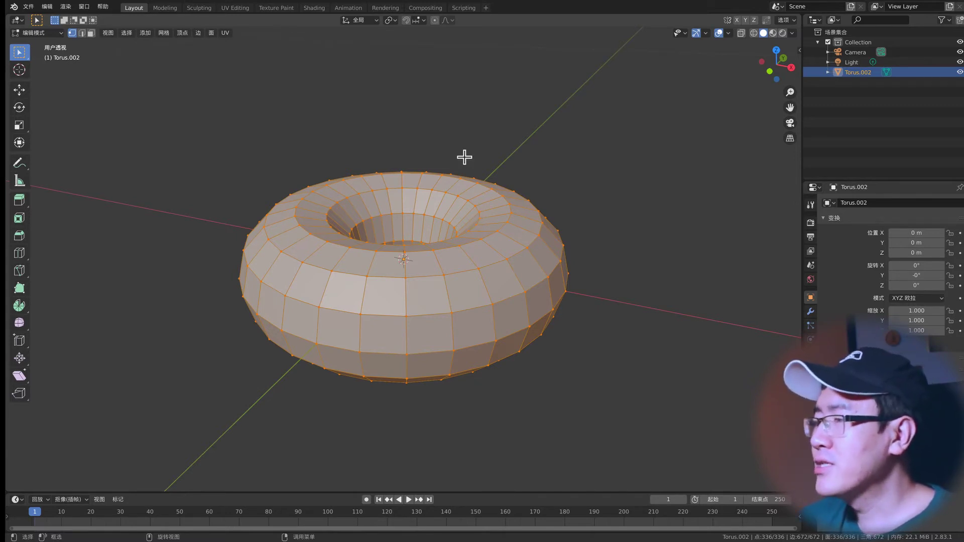
- Shrink the torus mesh to a tiny donut at the origin and deselect its vertices
key(ctrl+z)
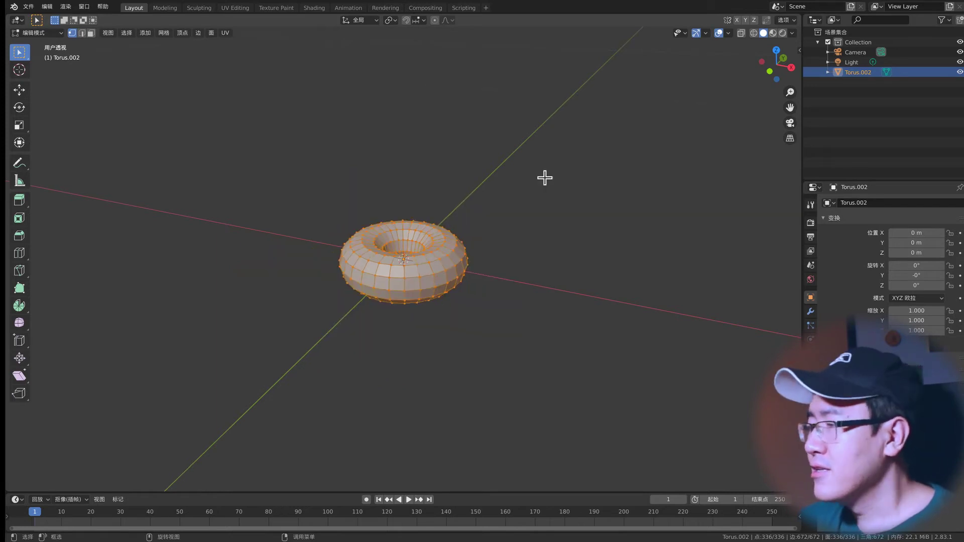
key(ctrl+z)
key(ctrl+z)
key(ctrl+z)
key(ctrl+shift+z)
key(ctrl+shift+z)
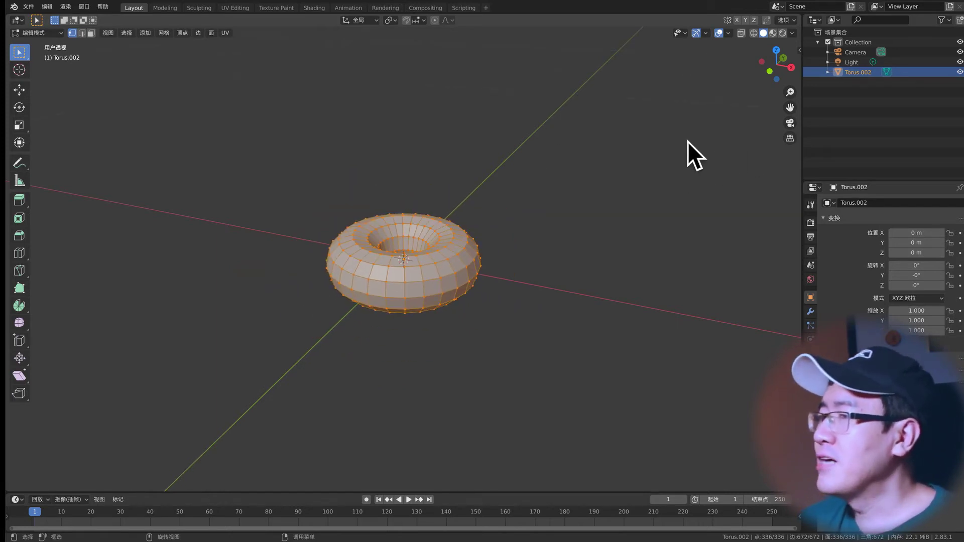
key(ctrl+z)
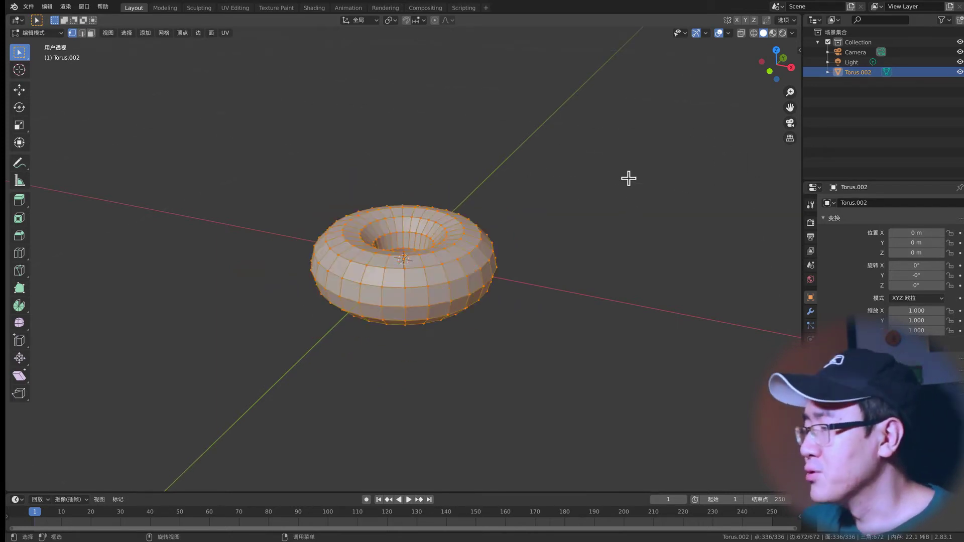
key(ctrl+z)
key(ctrl+z)
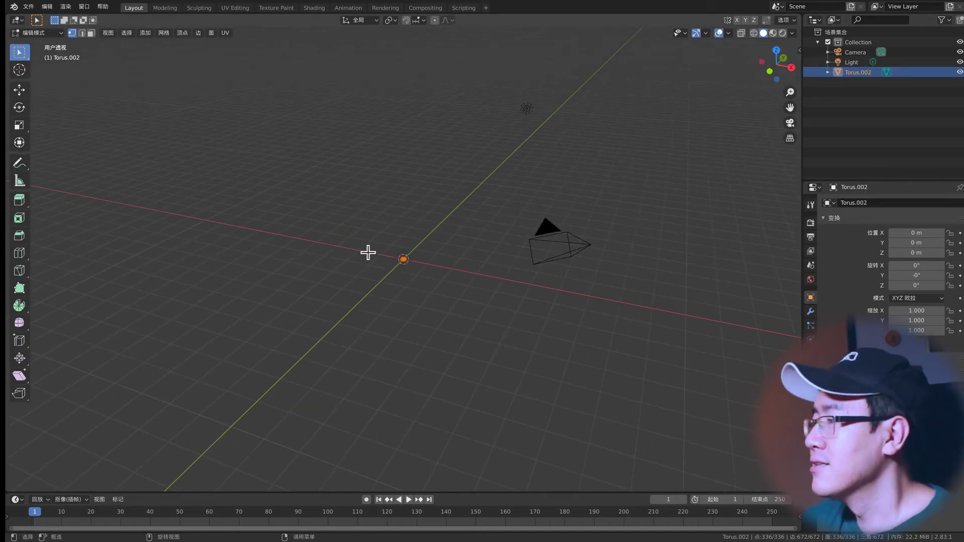
click(574, 241)
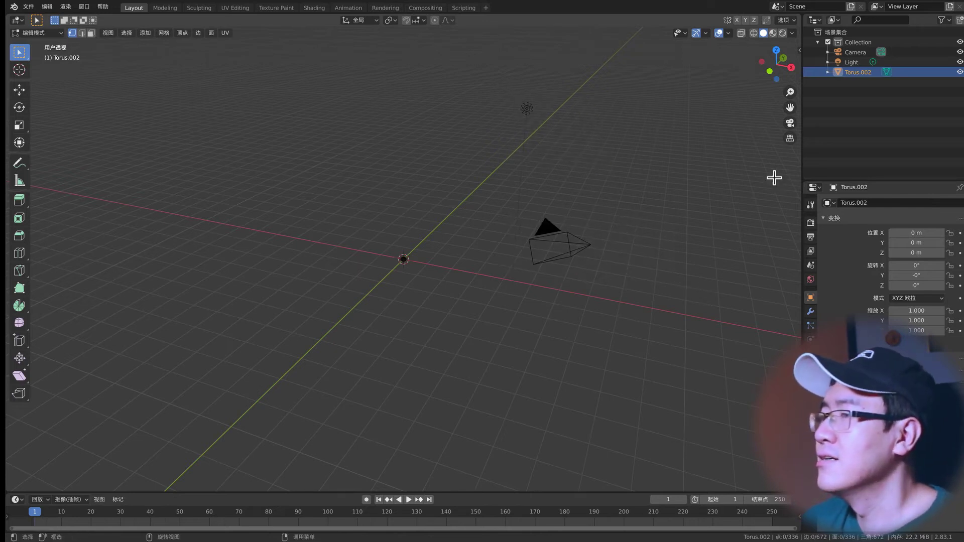
- Zoom in close on the small torus and return to Edit Mode
key(Tab)
scroll(406, 259, up, 2)
scroll(407, 260, up, 2)
scroll(406, 259, up, 2)
scroll(407, 259, up, 3)
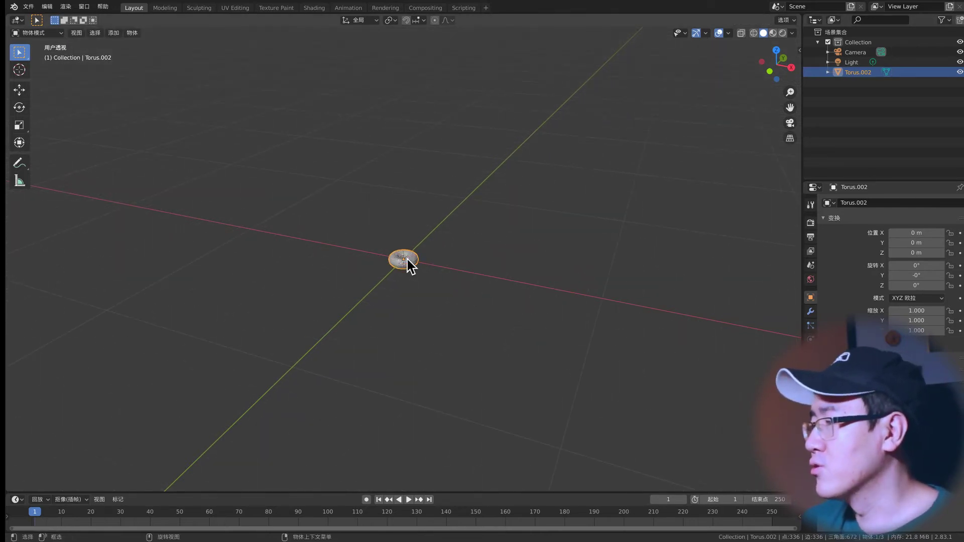
scroll(407, 259, up, 3)
scroll(407, 262, up, 3)
key(Tab)
scroll(428, 277, up, 5)
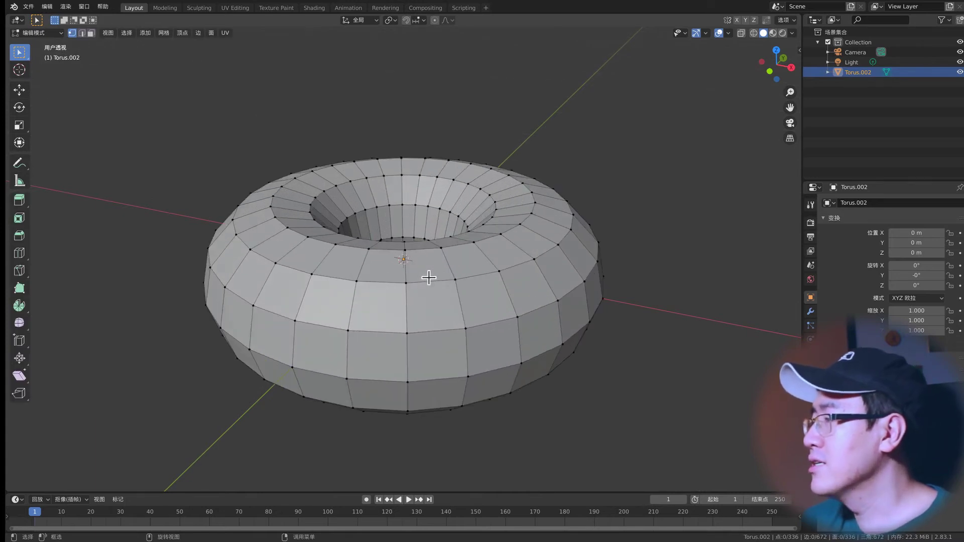
- Box-select a block of 33 vertices on the torus's outer right front
drag(196, 148, 620, 427)
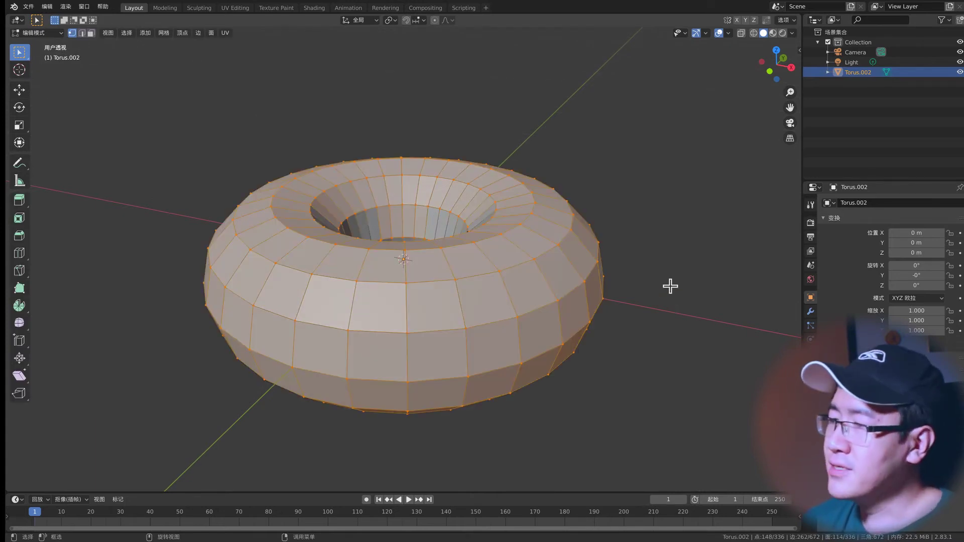
click(683, 257)
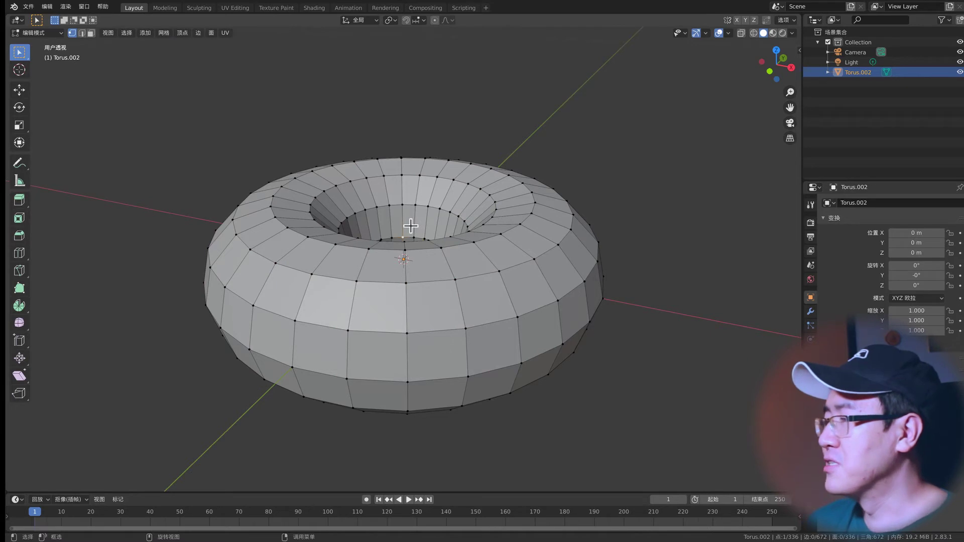
drag(411, 226, 697, 450)
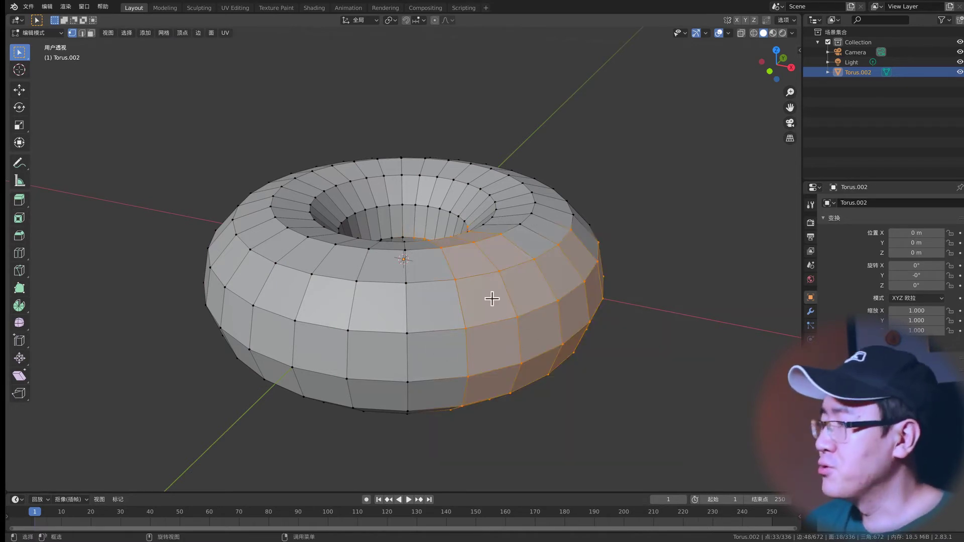
click(310, 212)
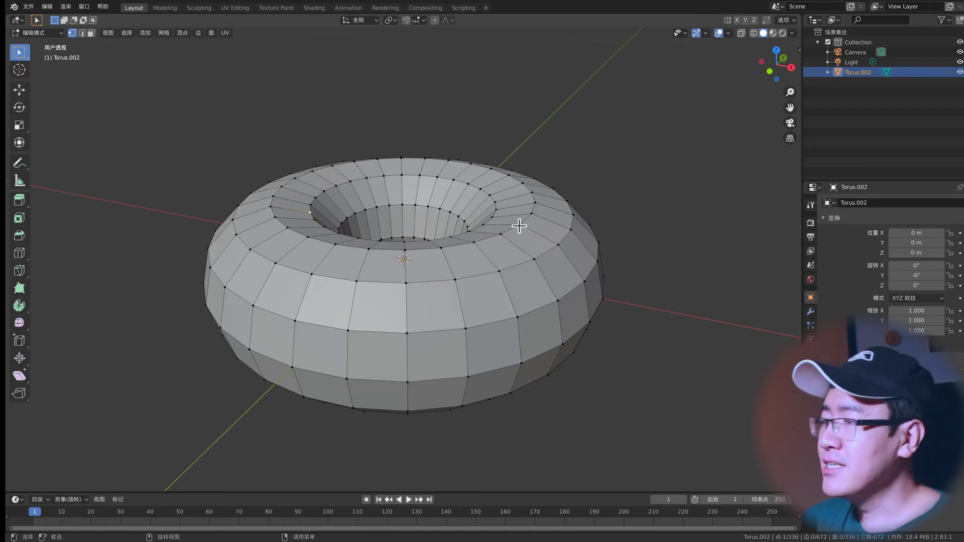
key(alt+a)
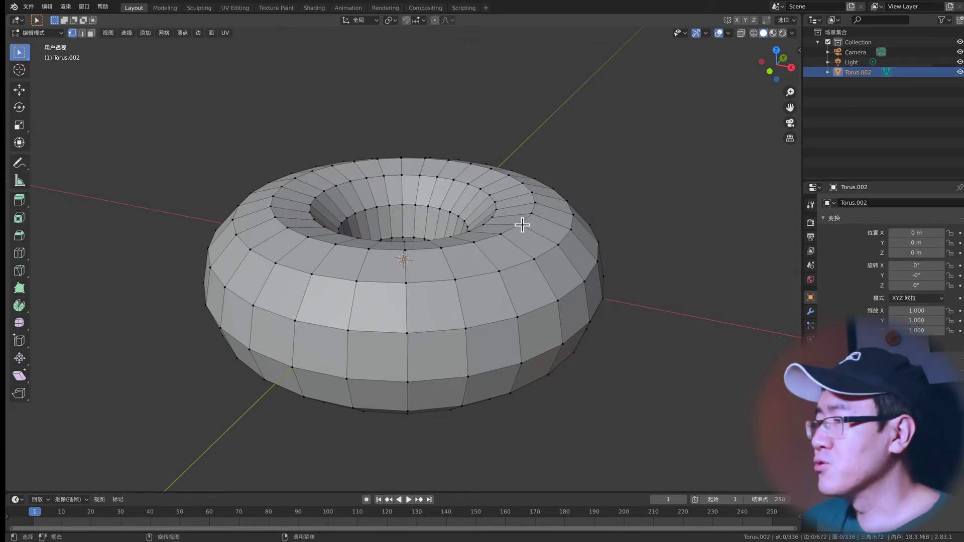
key(g)
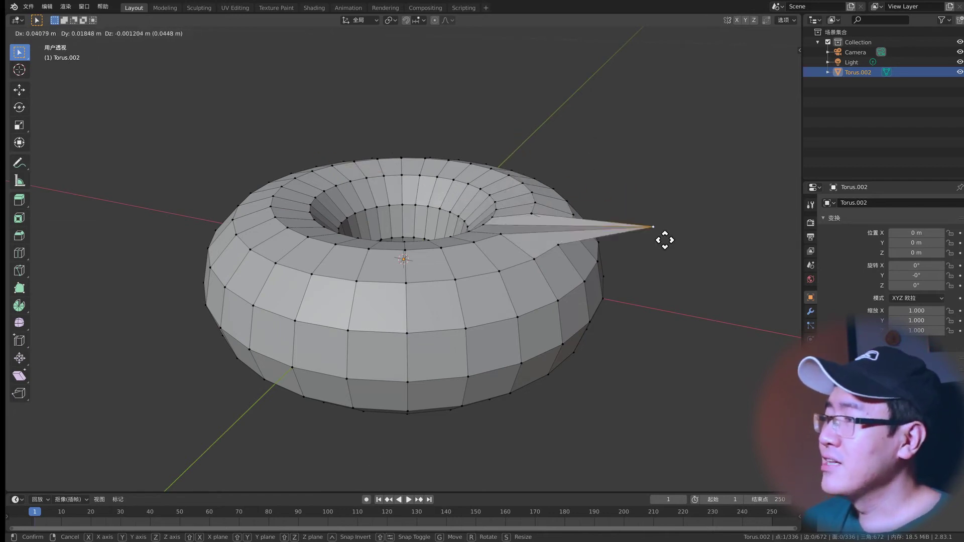
right_click(587, 179)
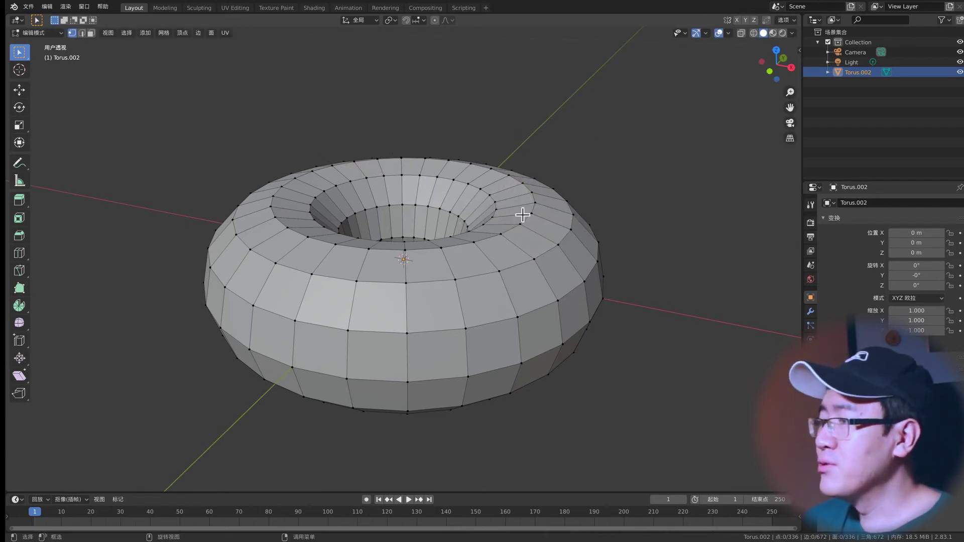
ctrl+click(597, 252)
key(s)
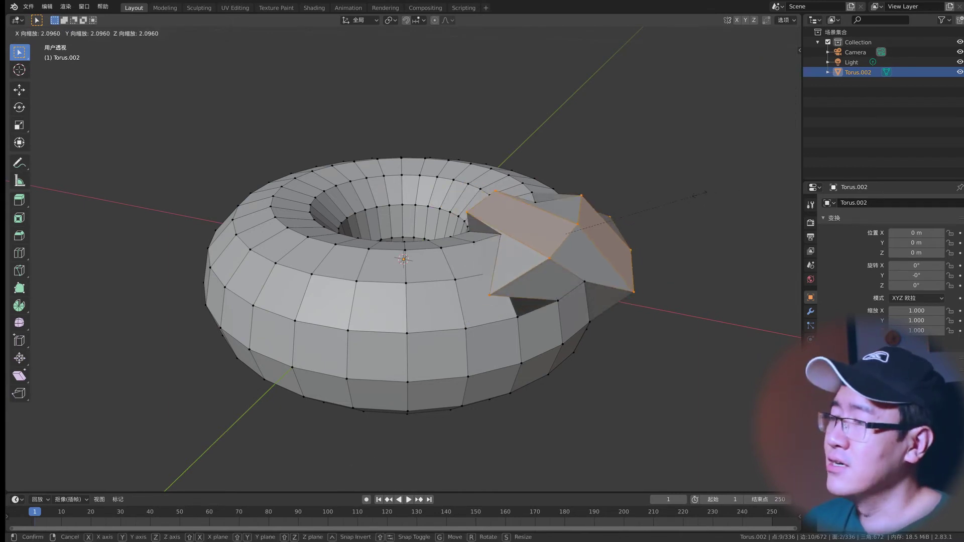
key(Escape)
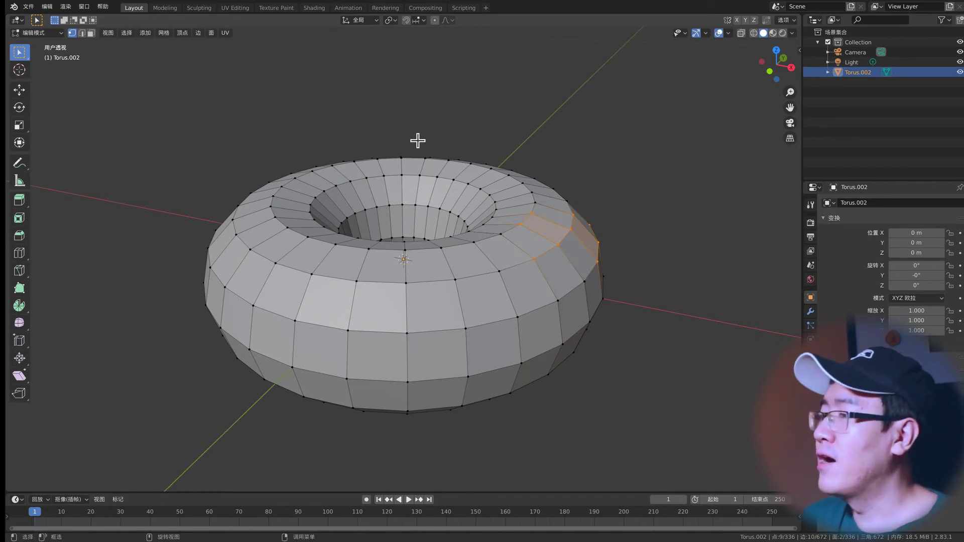
click(645, 214)
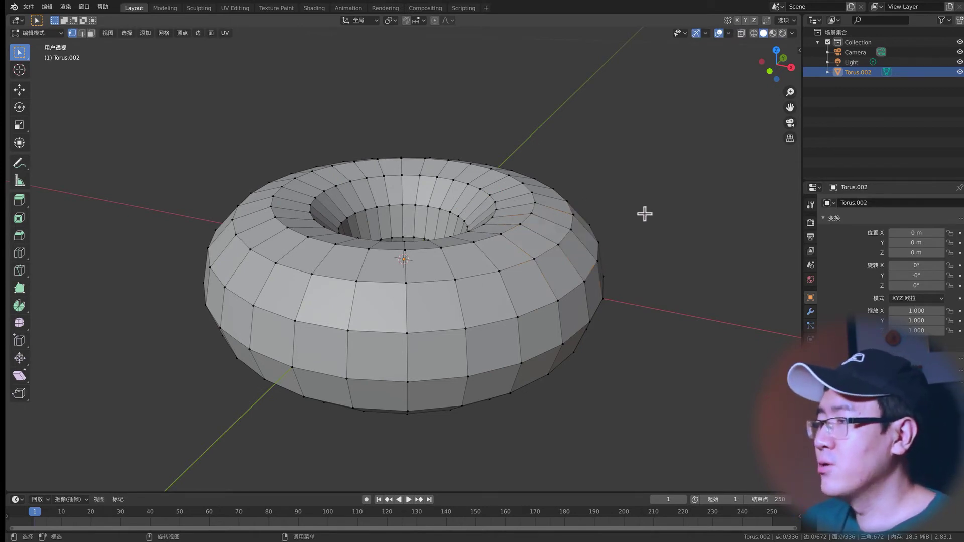
click(533, 214)
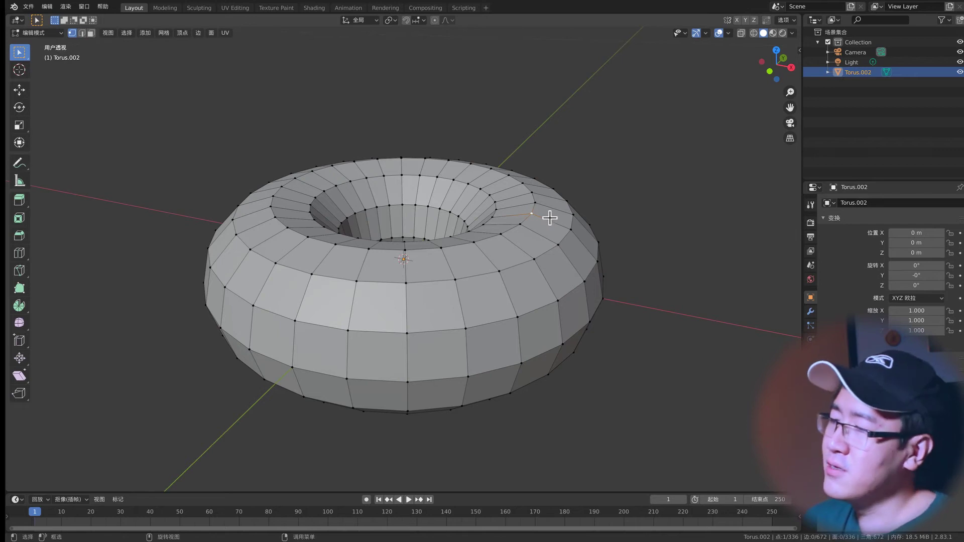
key(g)
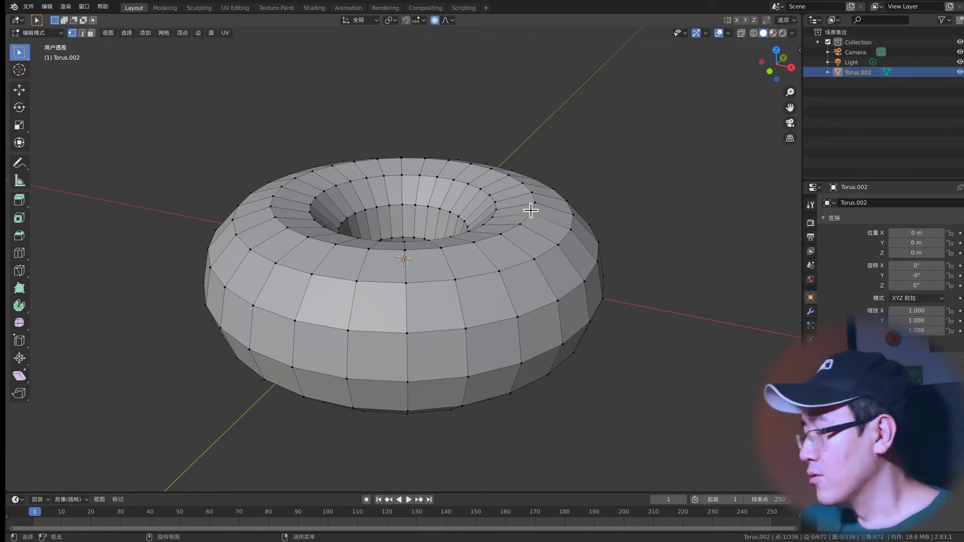
- Start a proportional move of the rim vertex with influence size 0.04
key(g)
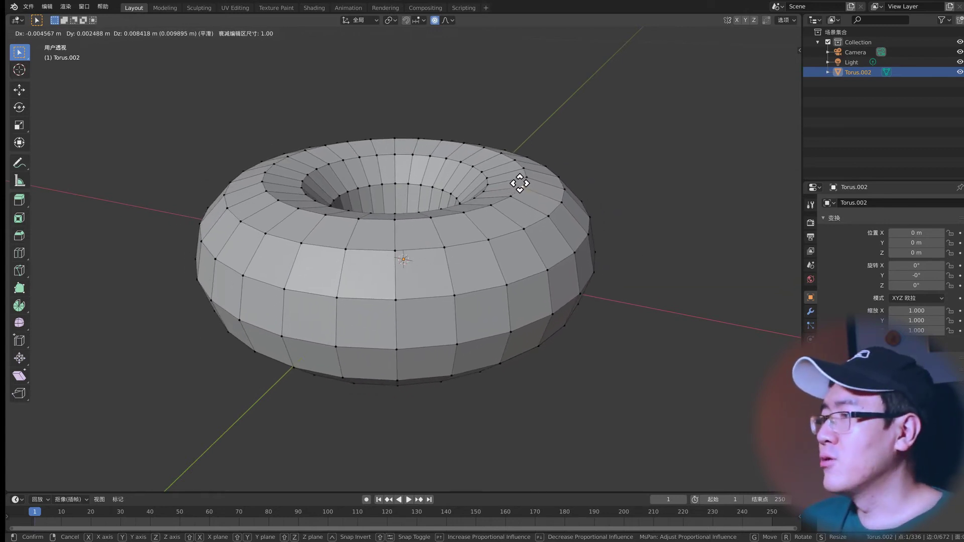
scroll(520, 183, up, 5)
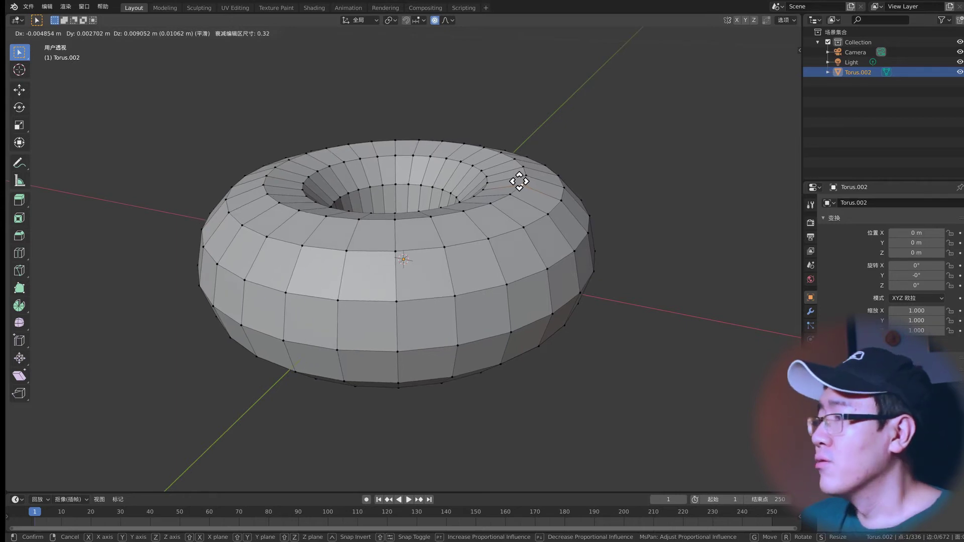
scroll(520, 183, up, 7)
scroll(519, 181, up, 8)
scroll(520, 182, up, 5)
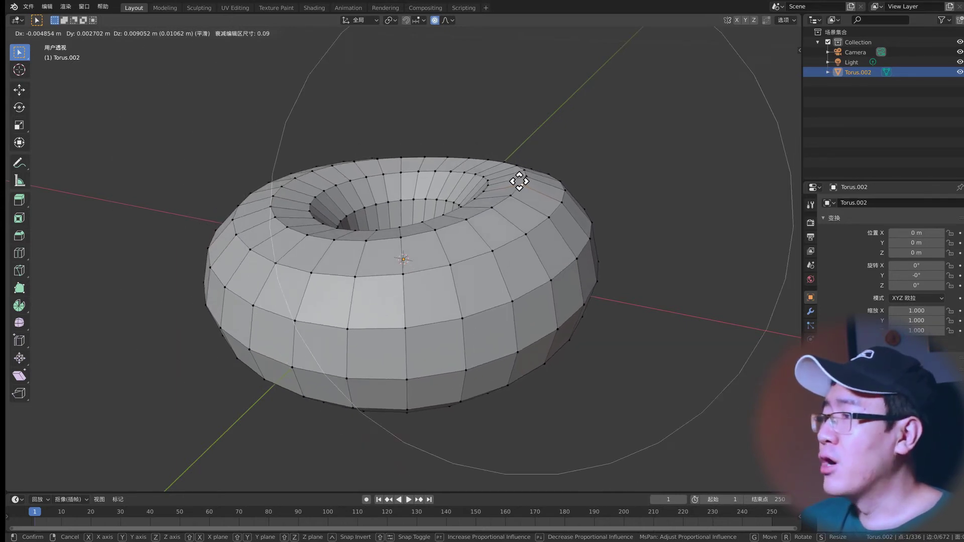
scroll(520, 182, up, 5)
scroll(523, 187, up, 3)
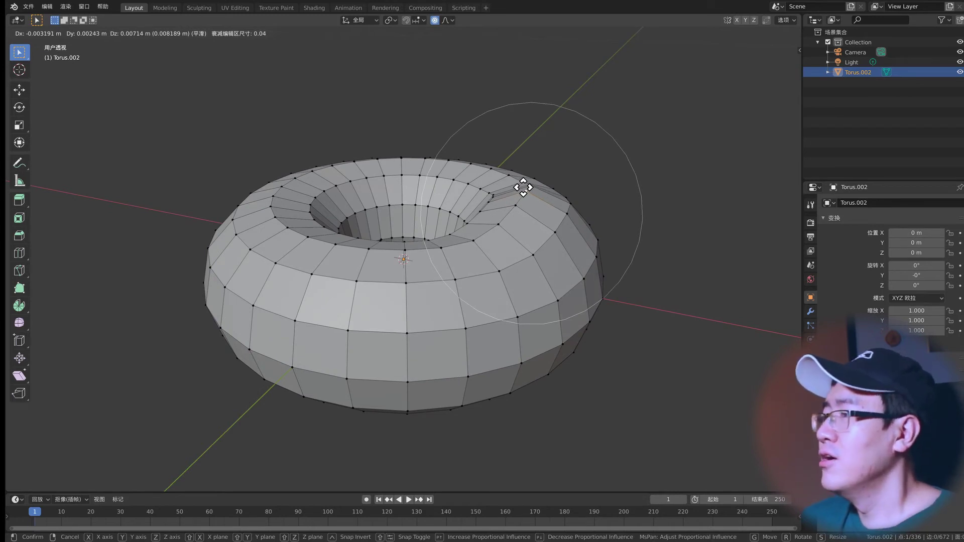
scroll(523, 188, up, 4)
scroll(524, 188, up, 4)
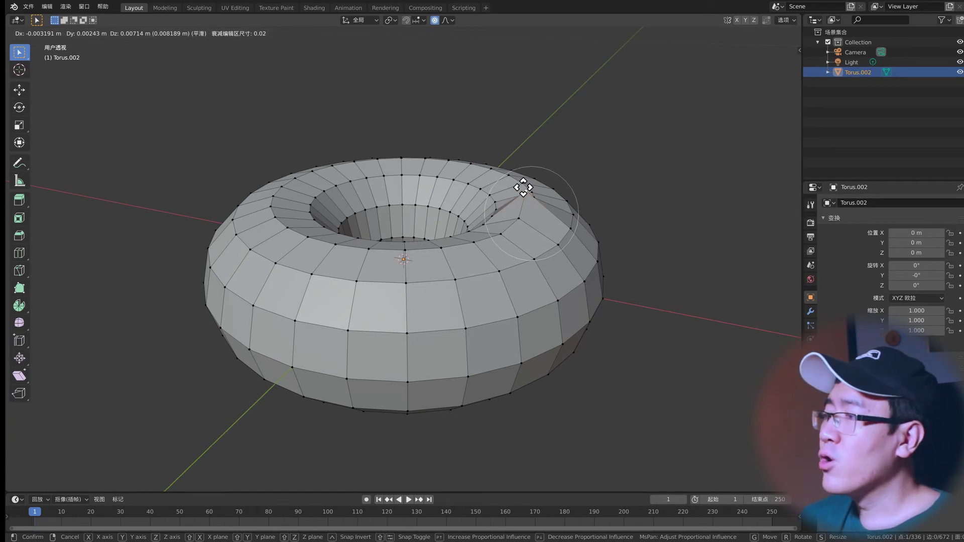
scroll(524, 187, down, 1)
scroll(523, 188, down, 1)
scroll(522, 188, down, 1)
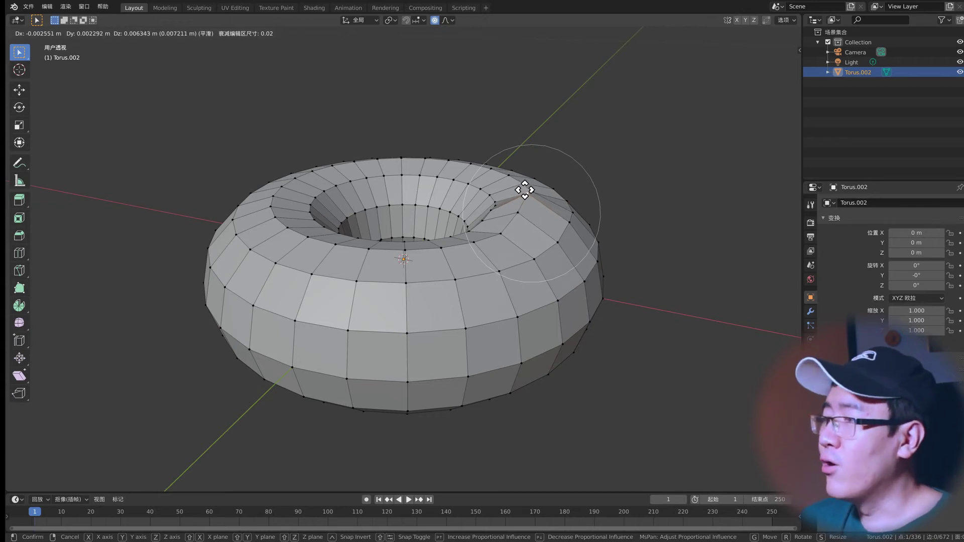
scroll(525, 189, down, 2)
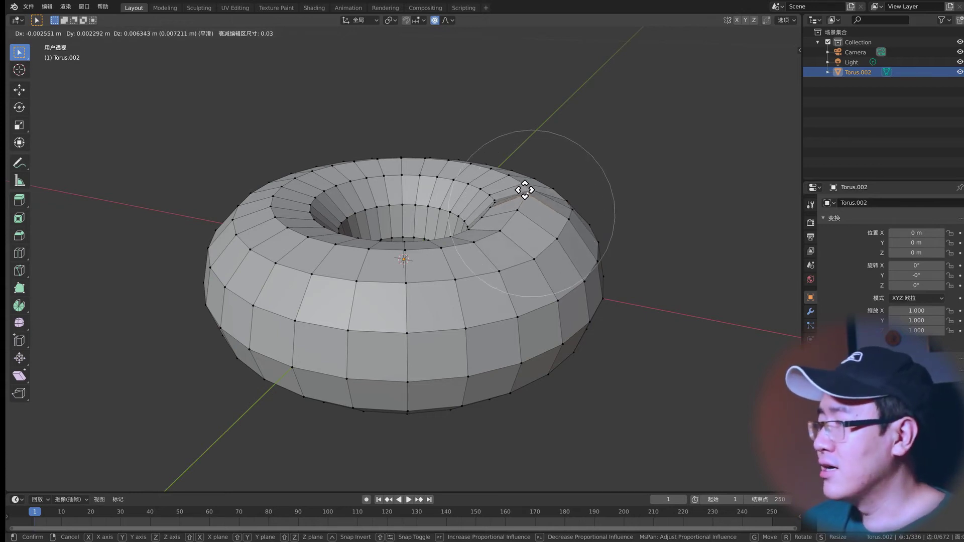
scroll(525, 190, down, 3)
scroll(526, 191, down, 2)
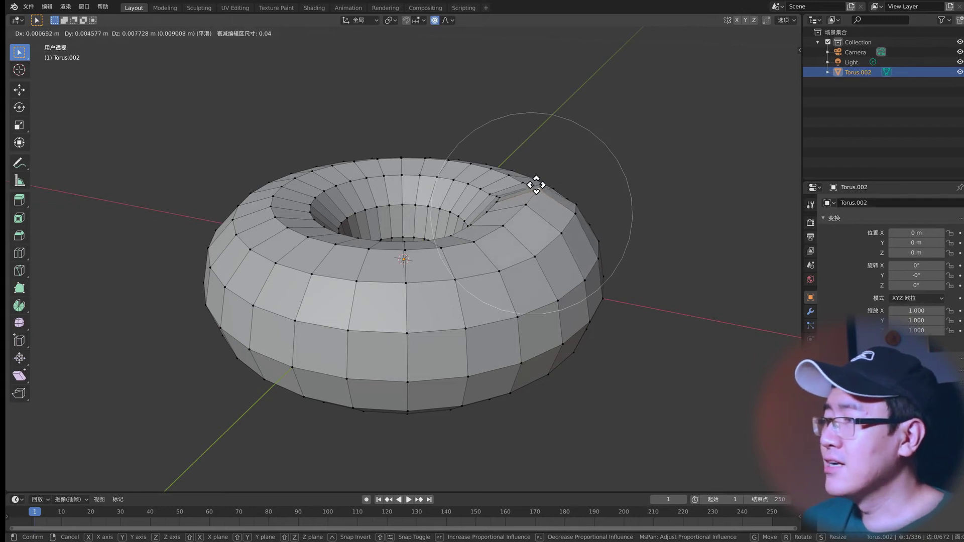
- Constrain the vertex move to the Z axis to raise a bump
key(z)
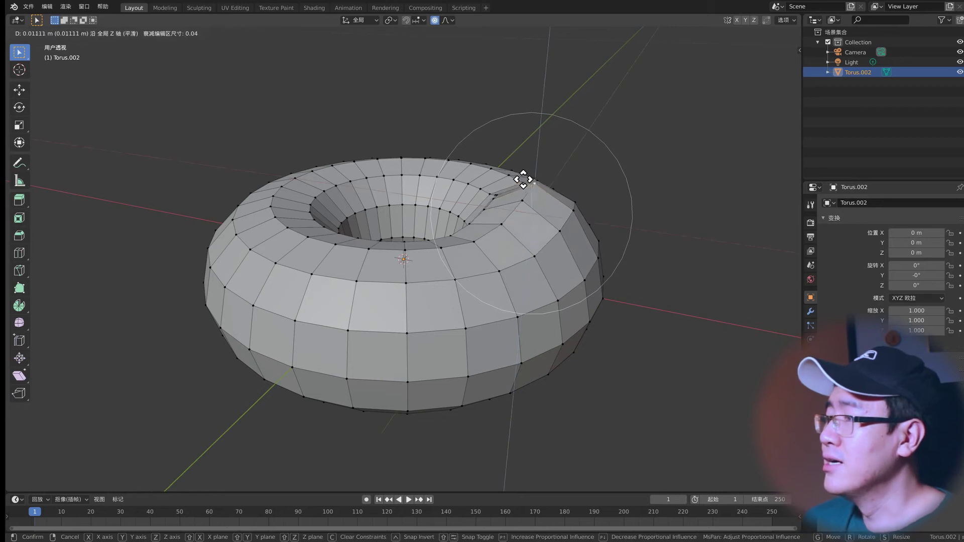
key(x)
key(z)
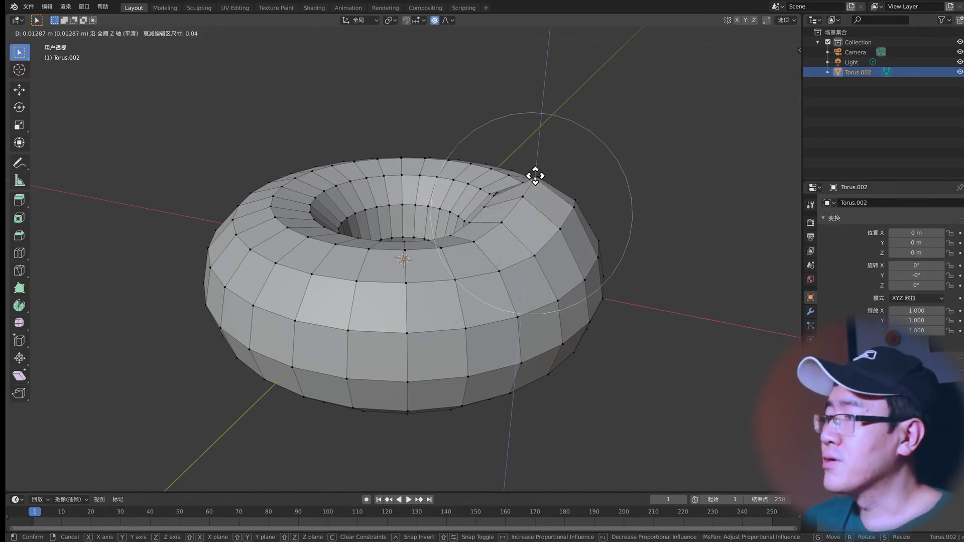
- Confirm the raised rim bump, then lower the peak vertex slightly
click(535, 175)
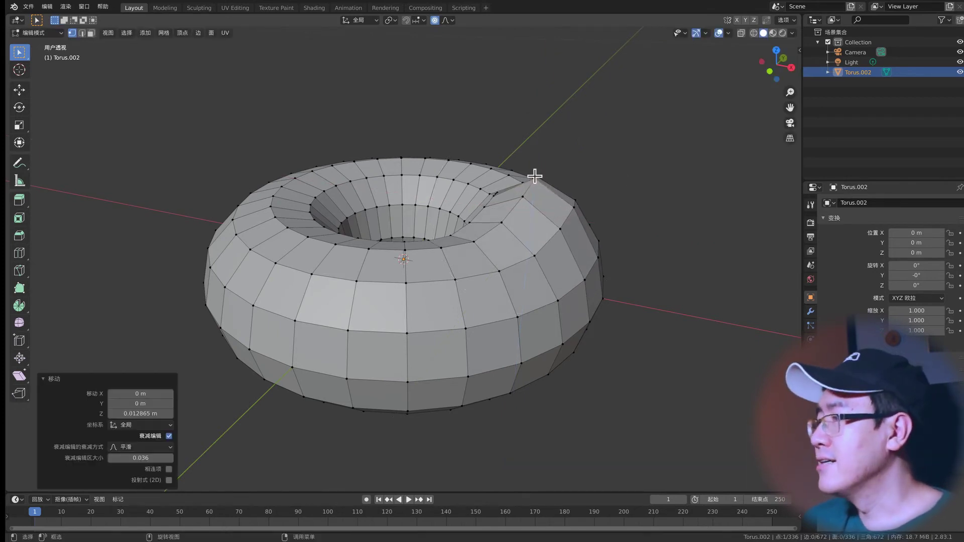
mouse_move(658, 320)
middle_down()
mouse_move(547, 321)
mouse_move(674, 300)
middle_up()
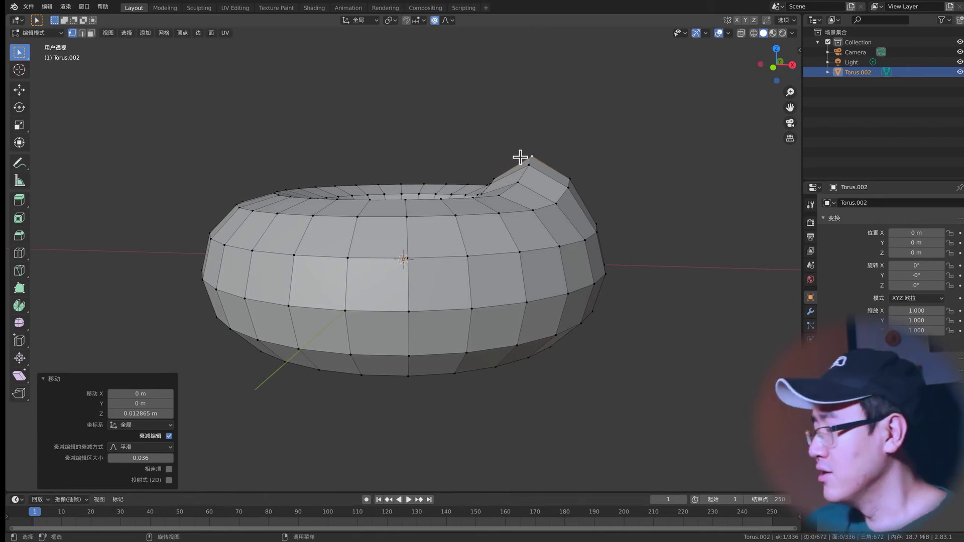
key(g)
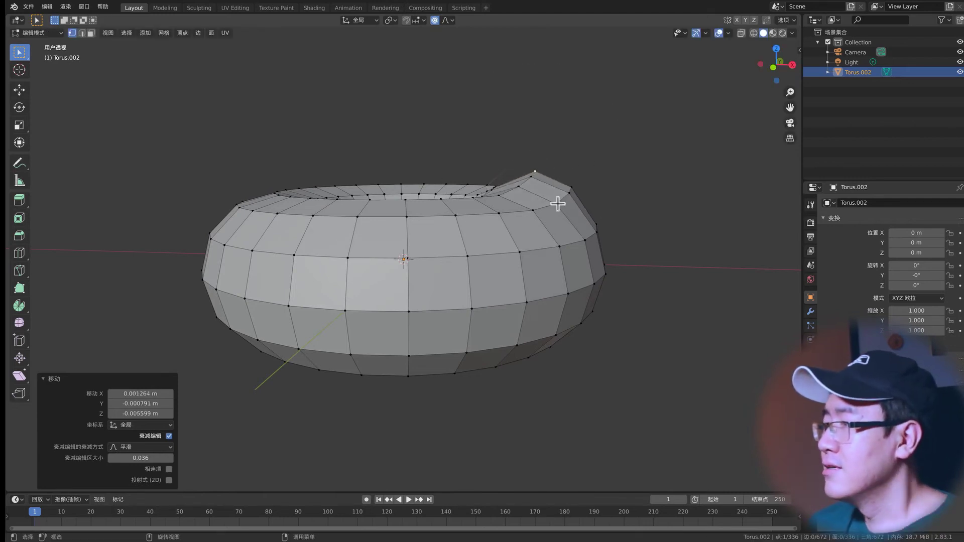
click(549, 184)
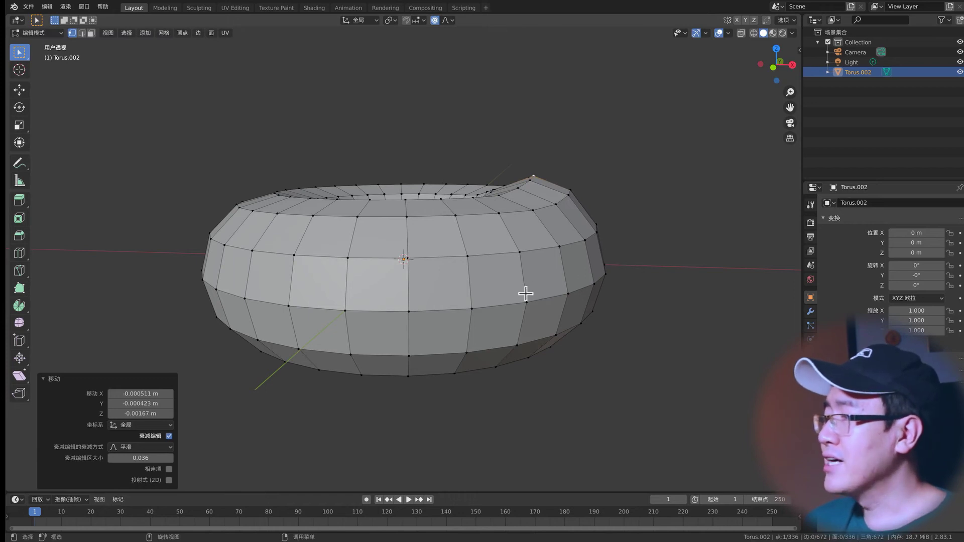
- Select a vertex on the right side of the rim and nudge it twice proportionally
middle_drag(526, 294, 637, 288)
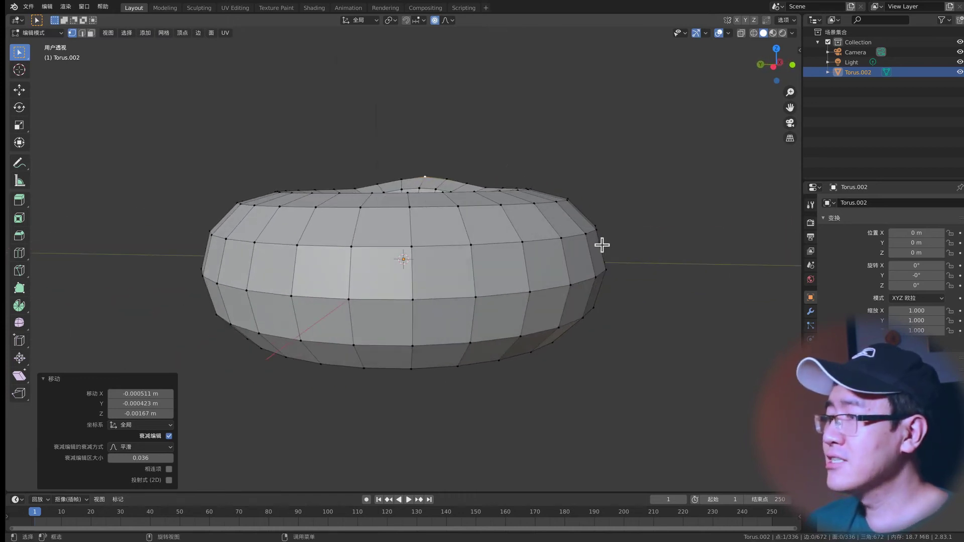
click(597, 229)
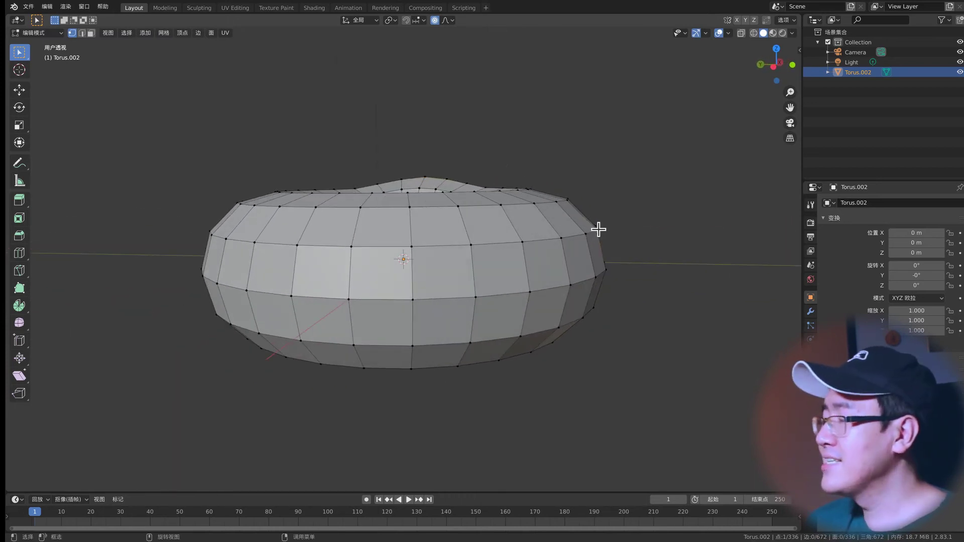
key(g)
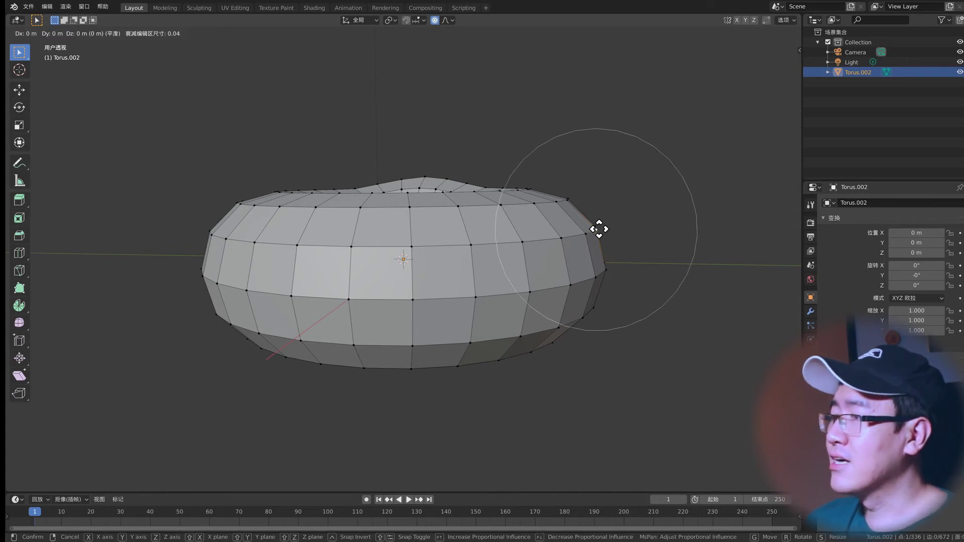
scroll(602, 229, down, 1)
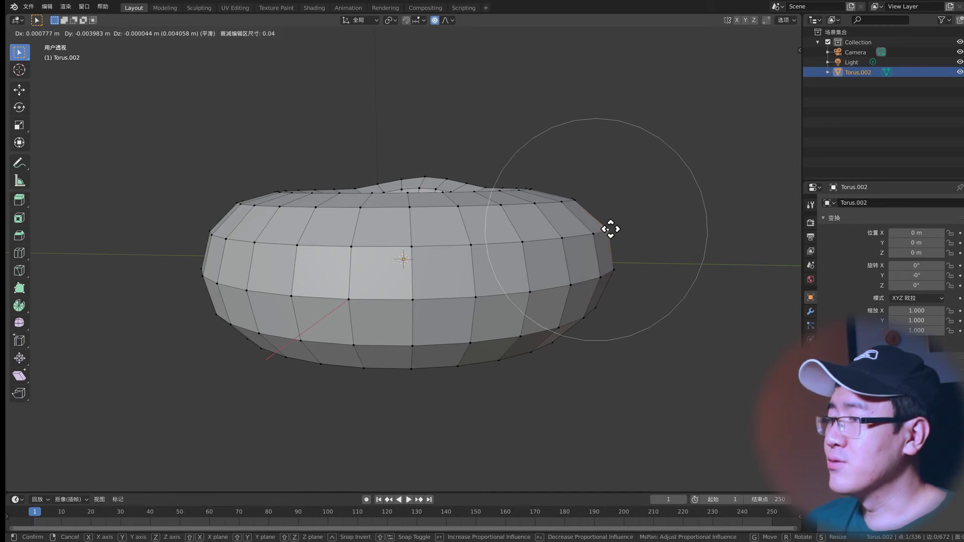
click(613, 228)
mouse_move(613, 228)
middle_down()
mouse_move(598, 243)
mouse_move(598, 329)
middle_up()
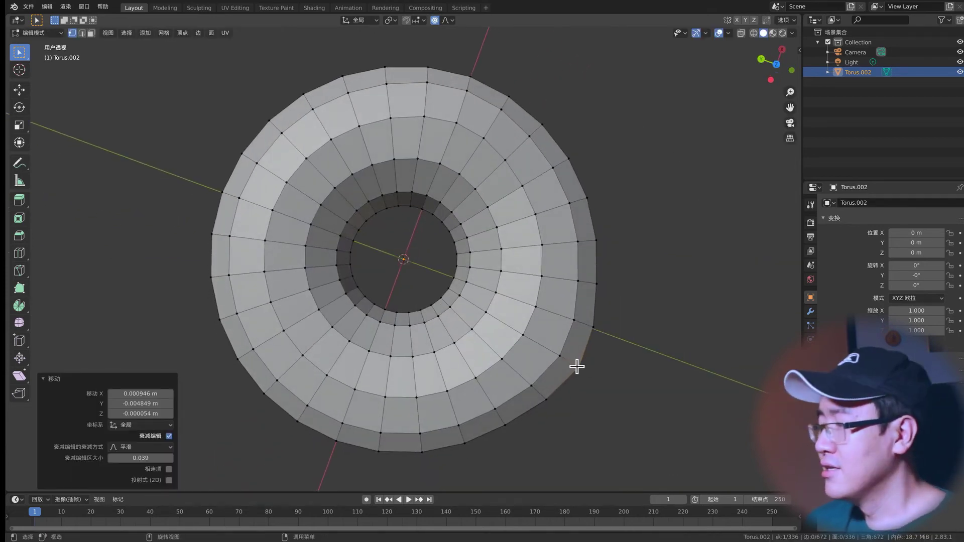
key(g)
click(581, 372)
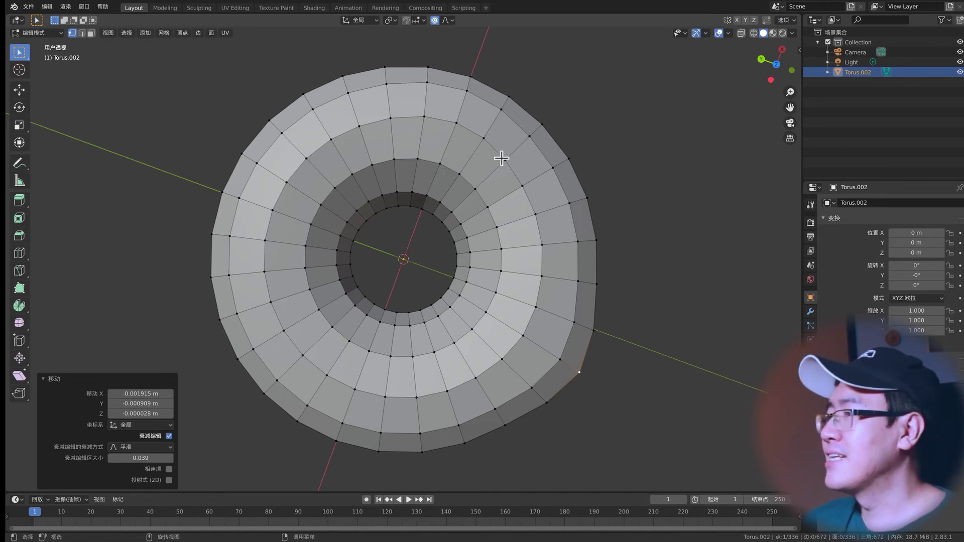
- Make several more proportional vertex nudges to bulge the torus rim
middle_drag(560, 164, 556, 241)
key(g)
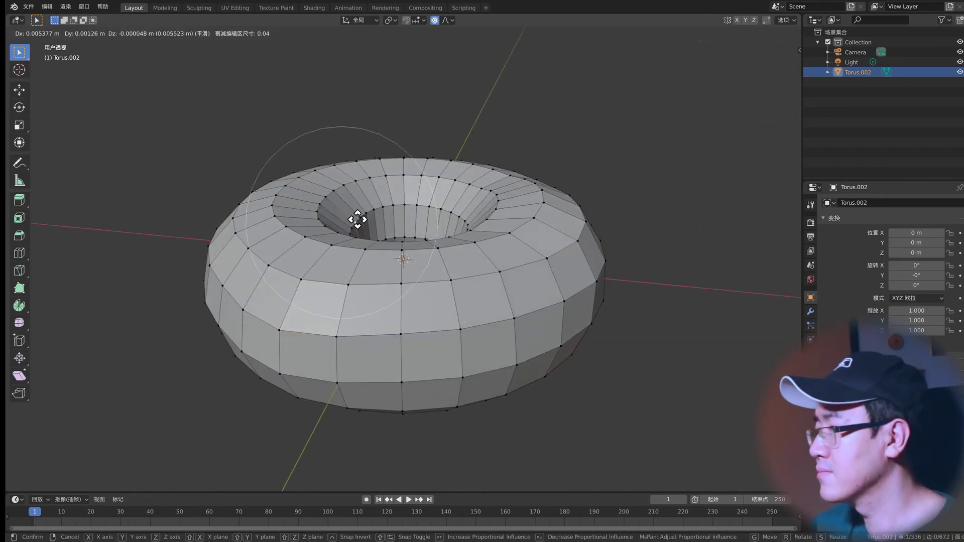
right_click(355, 216)
middle_drag(355, 215, 250, 154)
key(g)
click(469, 267)
middle_drag(469, 266, 445, 146)
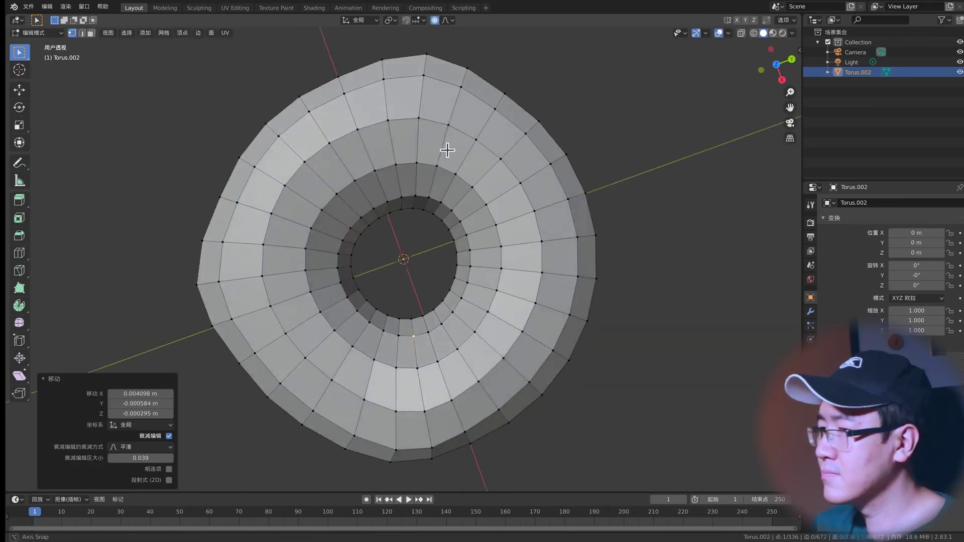
key(g)
click(605, 287)
mouse_move(605, 287)
middle_down()
mouse_move(459, 151)
mouse_move(594, 249)
mouse_move(574, 226)
mouse_move(488, 189)
middle_up()
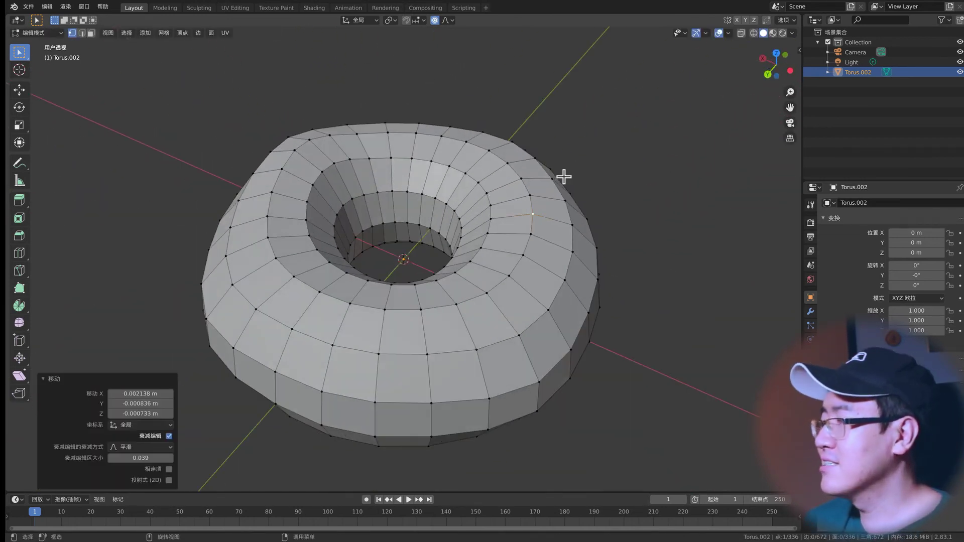
- Undo the last vertex move and return to Object Mode
mouse_move(566, 181)
middle_down()
mouse_move(454, 151)
mouse_move(369, 188)
mouse_move(393, 211)
mouse_move(629, 278)
mouse_move(623, 261)
mouse_move(668, 290)
middle_up()
key(ctrl+z)
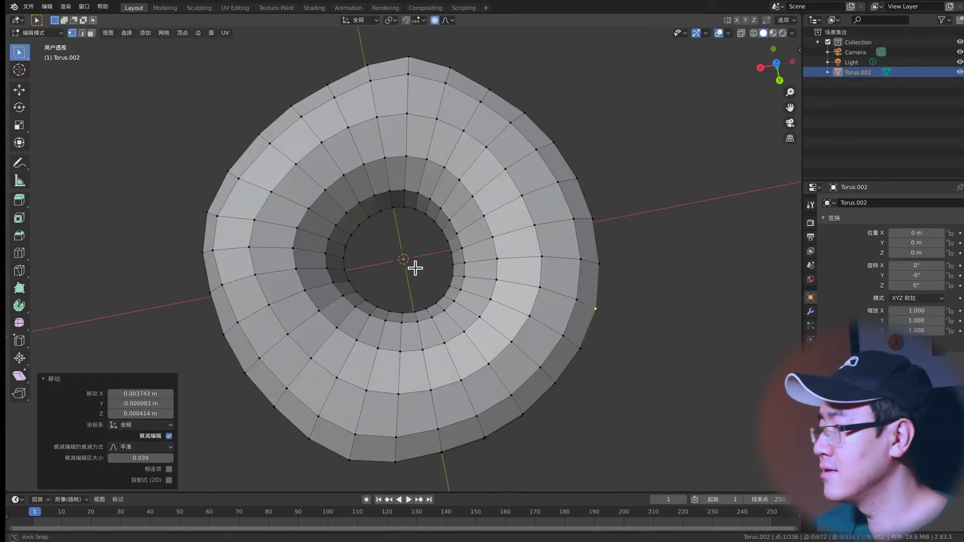
middle_drag(344, 476, 635, 293)
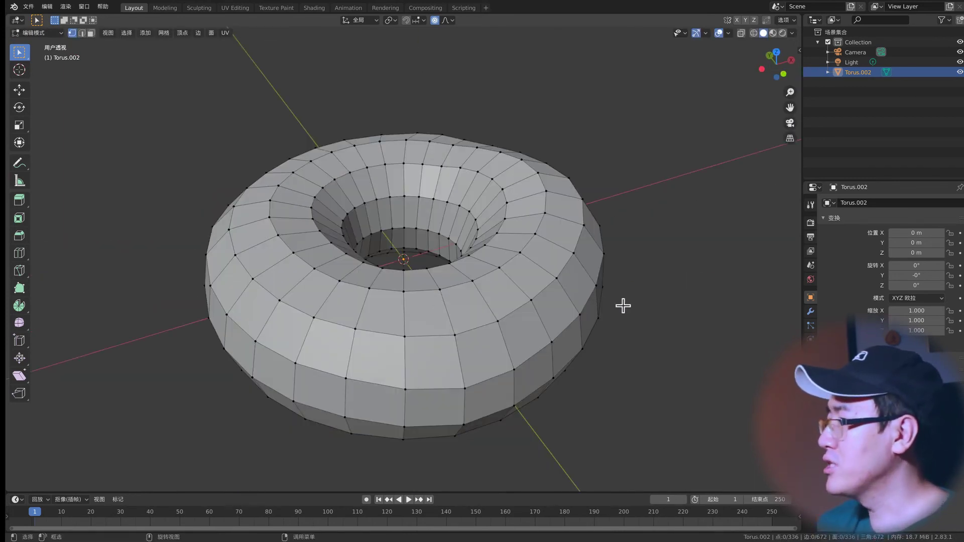
key(Tab)
- Apply Shade Smooth to the reshaped torus from its context menu
middle_drag(624, 305, 387, 272)
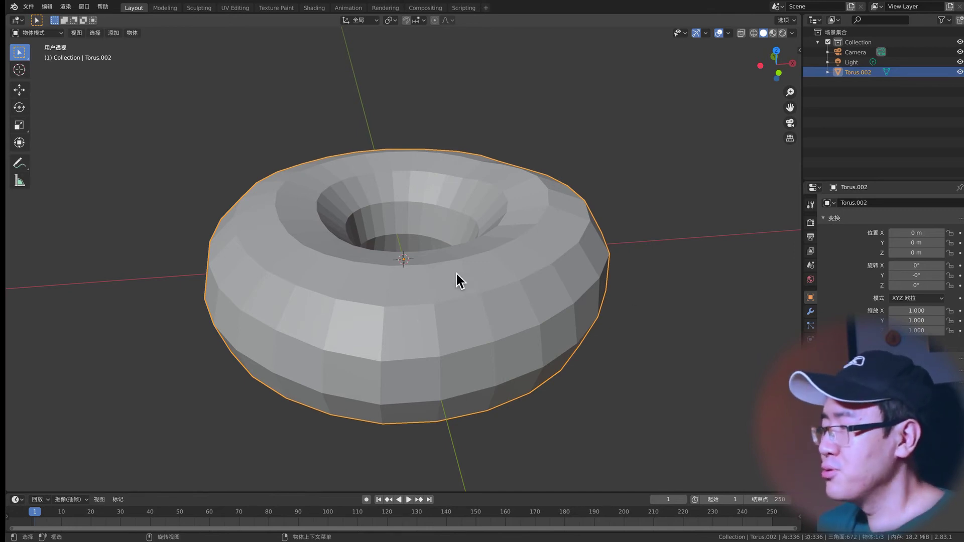
right_click(440, 296)
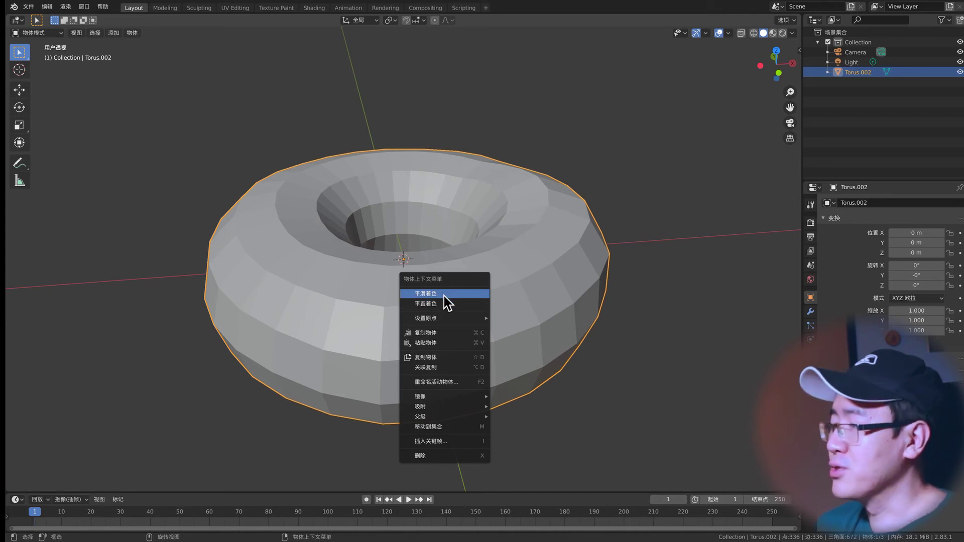
click(444, 295)
middle_drag(444, 296, 431, 213)
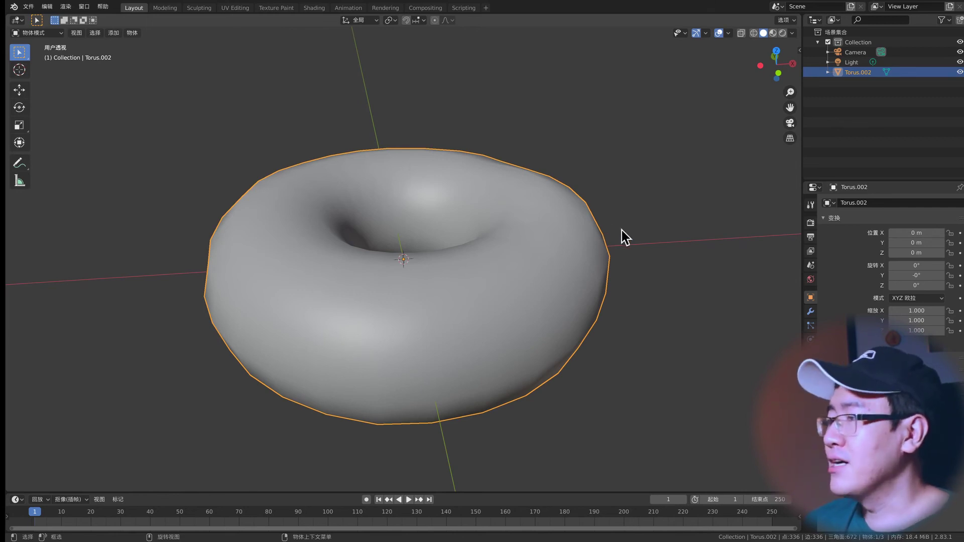
scroll(612, 221, up, 2)
scroll(632, 206, up, 3)
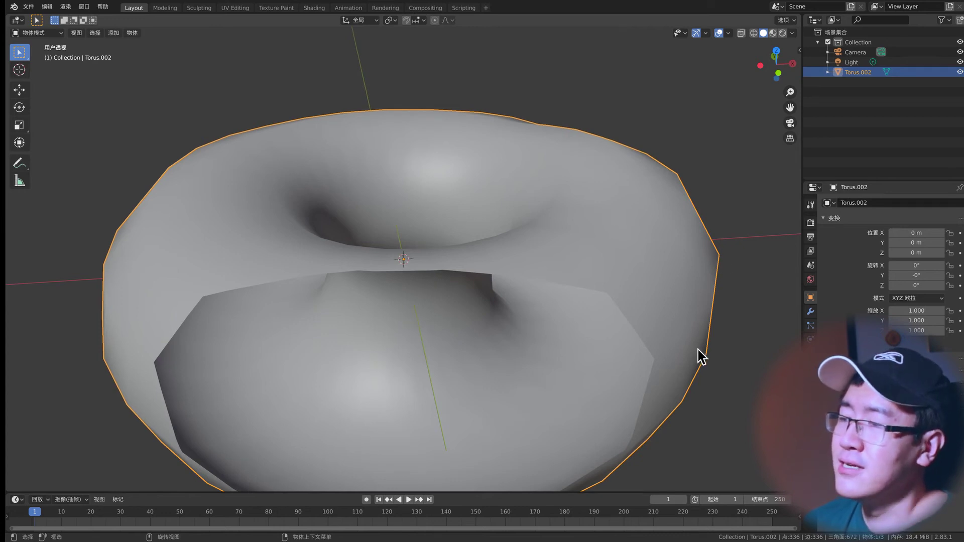
scroll(698, 350, down, 3)
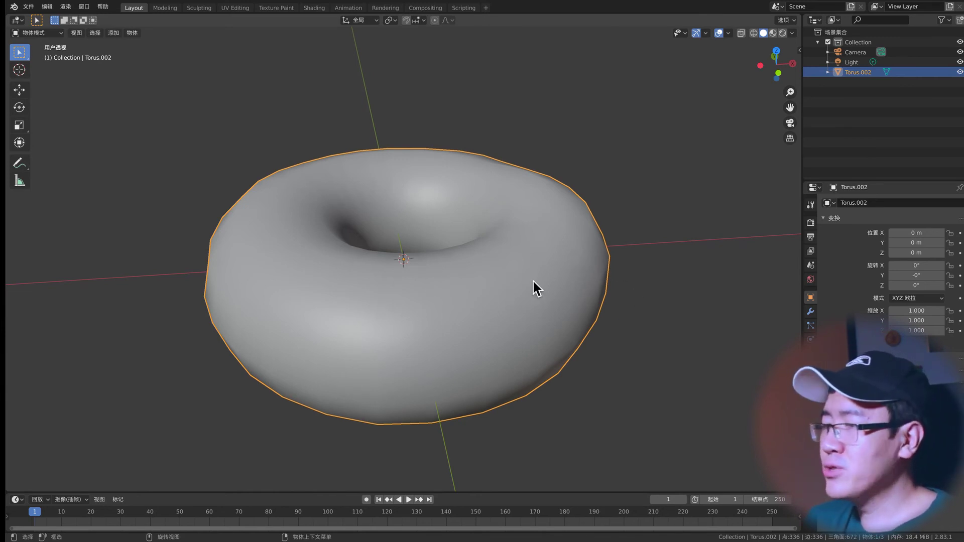
- Add a Catmull-Clark Subdivision Surface modifier to the torus from the Modifier Properties
click(811, 312)
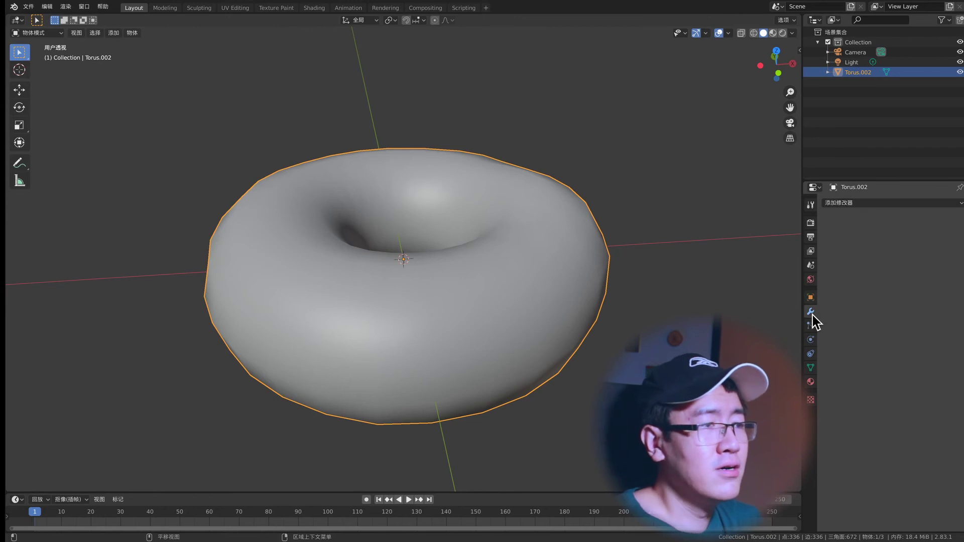
click(870, 204)
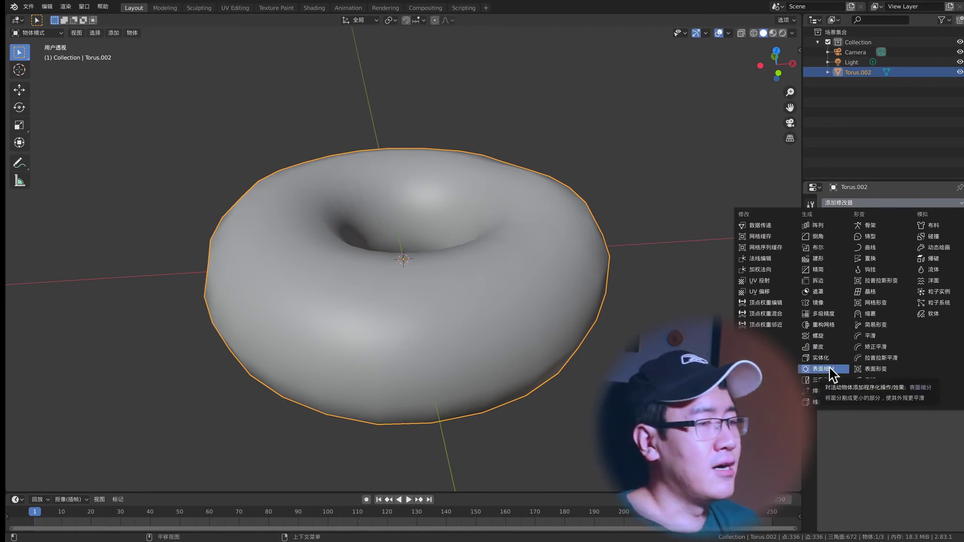
mouse_move(822, 369)
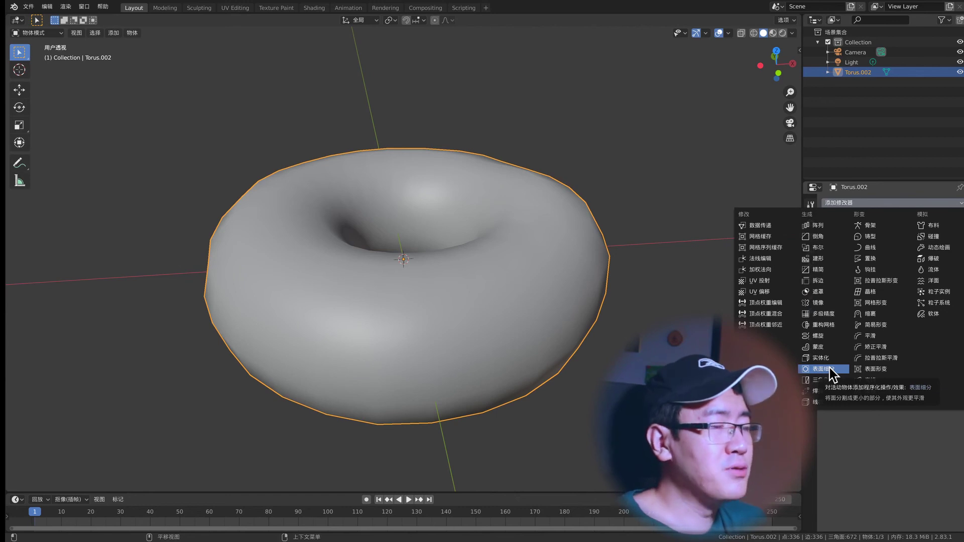
click(829, 368)
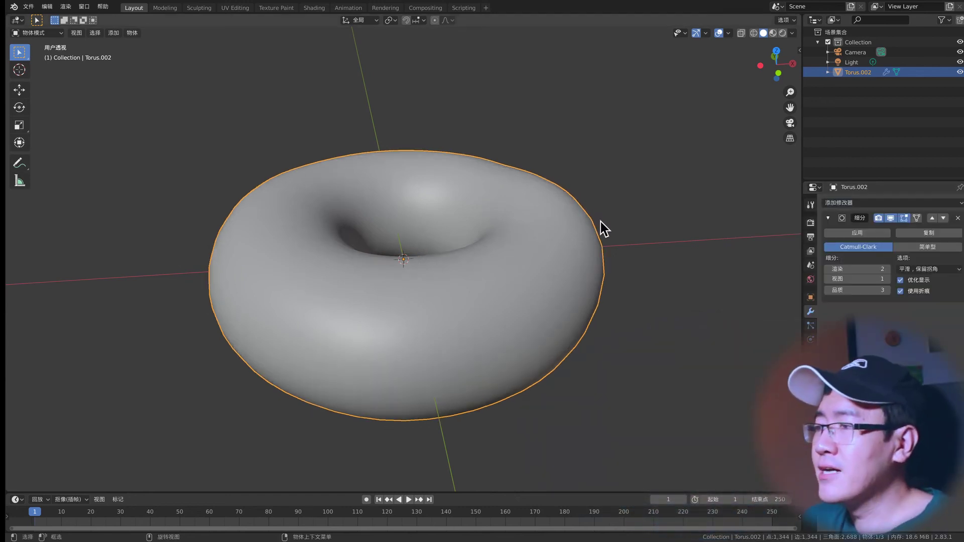